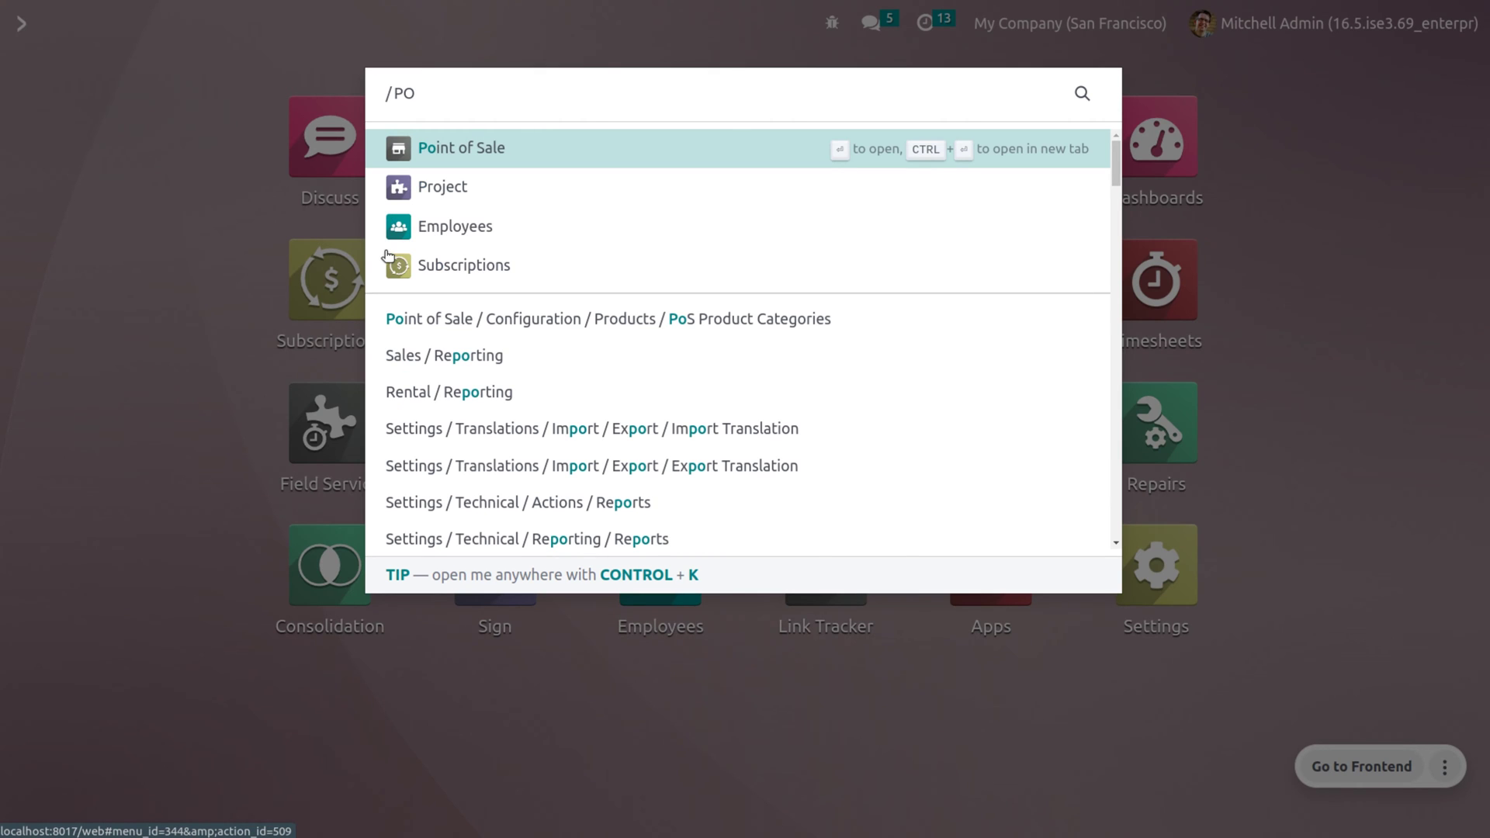
# Open the Point of Sale settings and scroll to Accounting, where the default sales tax is Tax 15%
pyautogui.press('Return')
pyautogui.click(578, 31)
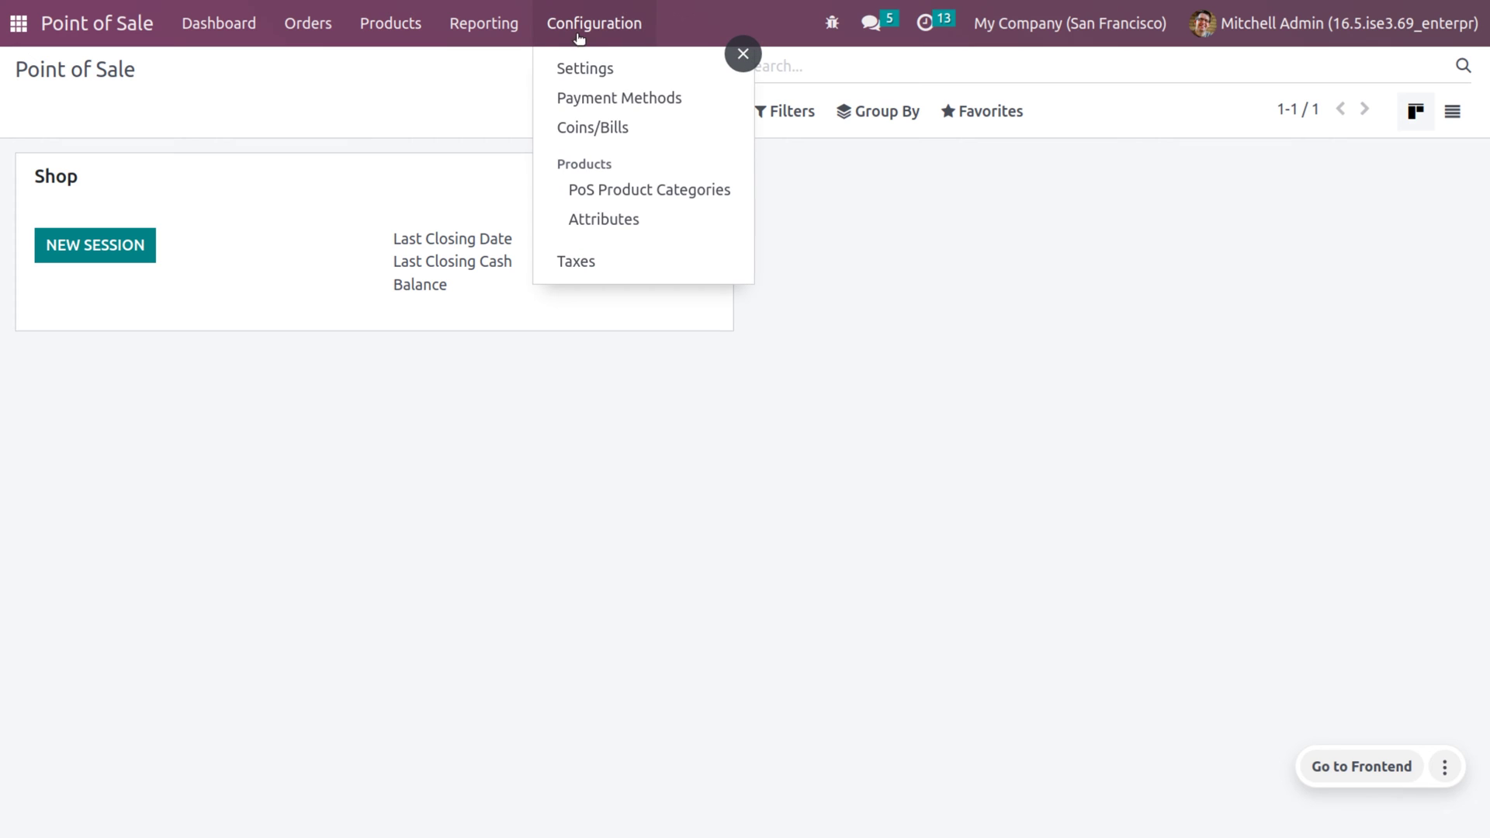
pyautogui.click(585, 67)
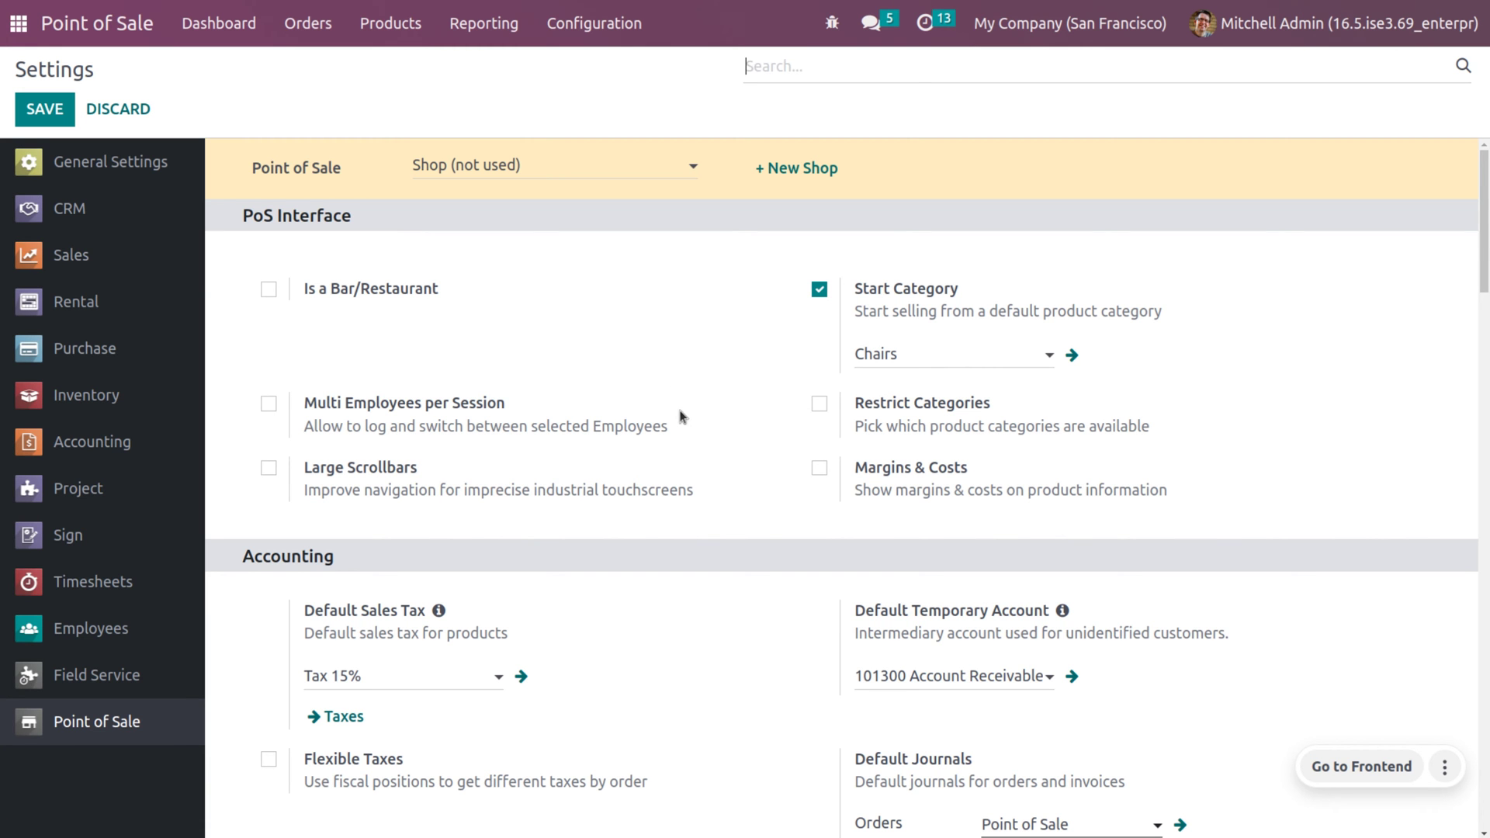
pyautogui.moveTo(594, 609)
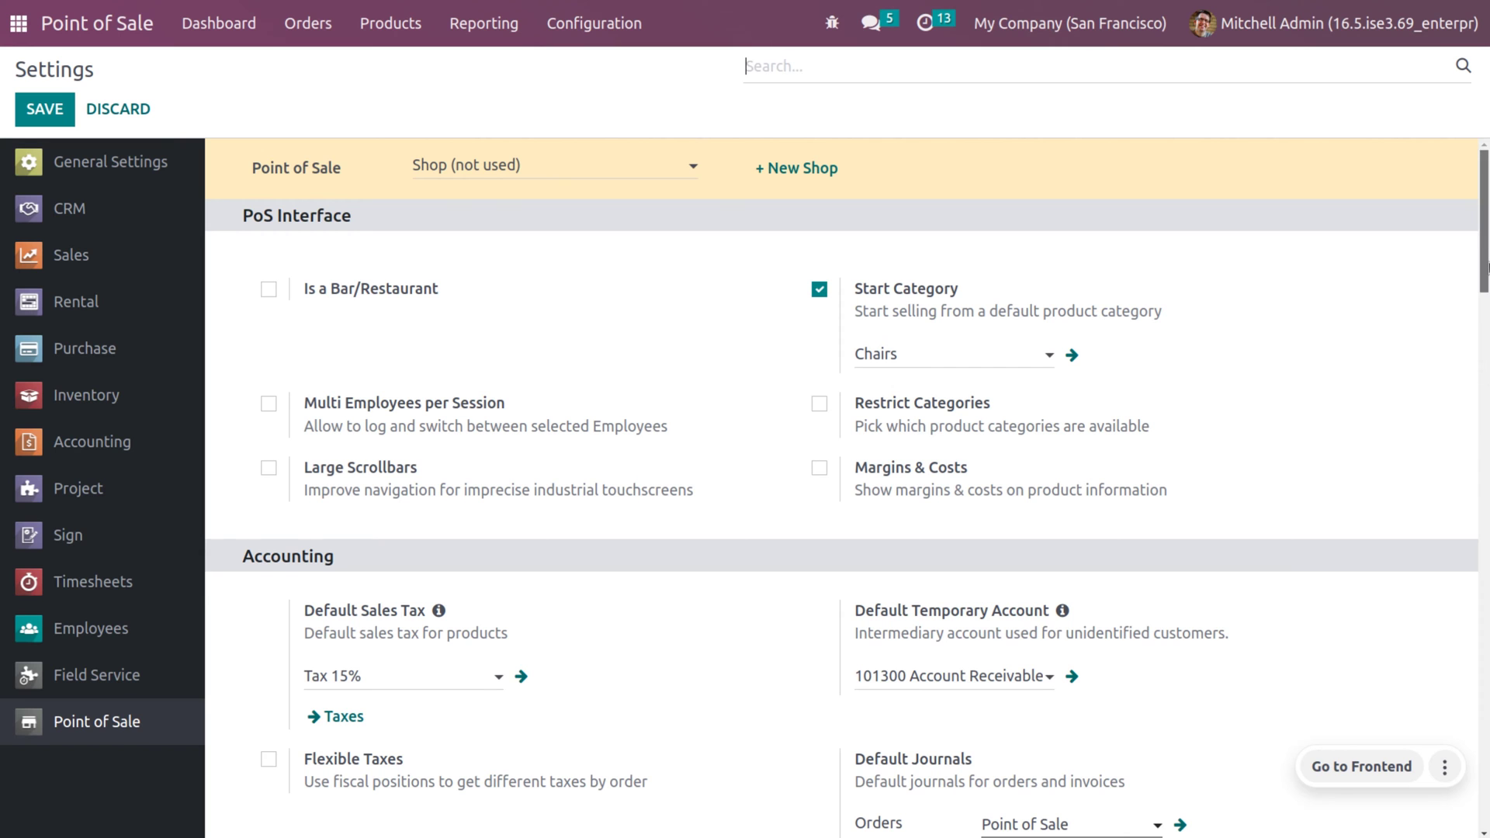
pyautogui.scroll(-4, 1482, 325)
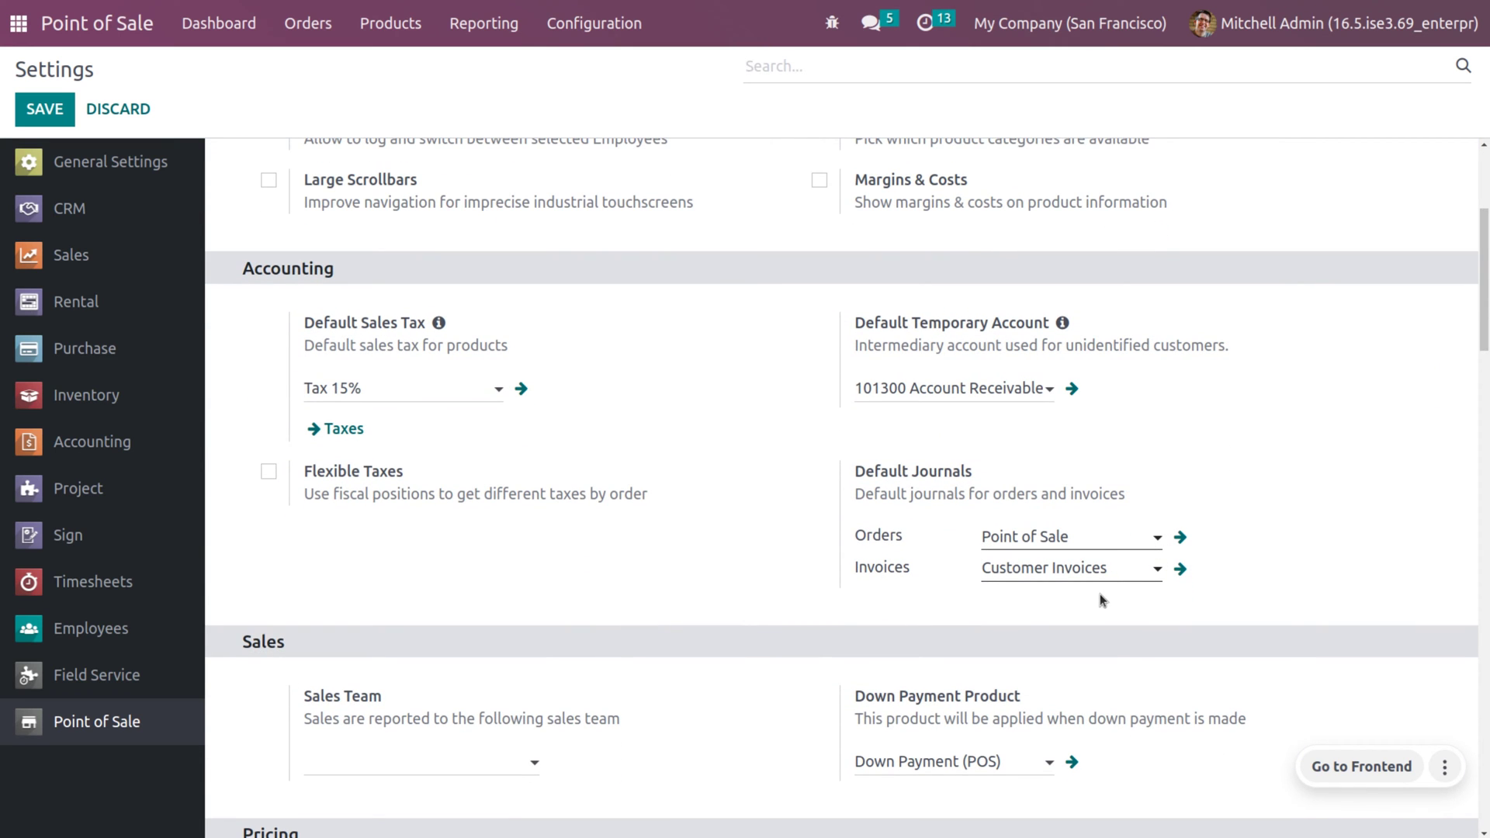
pyautogui.click(1180, 539)
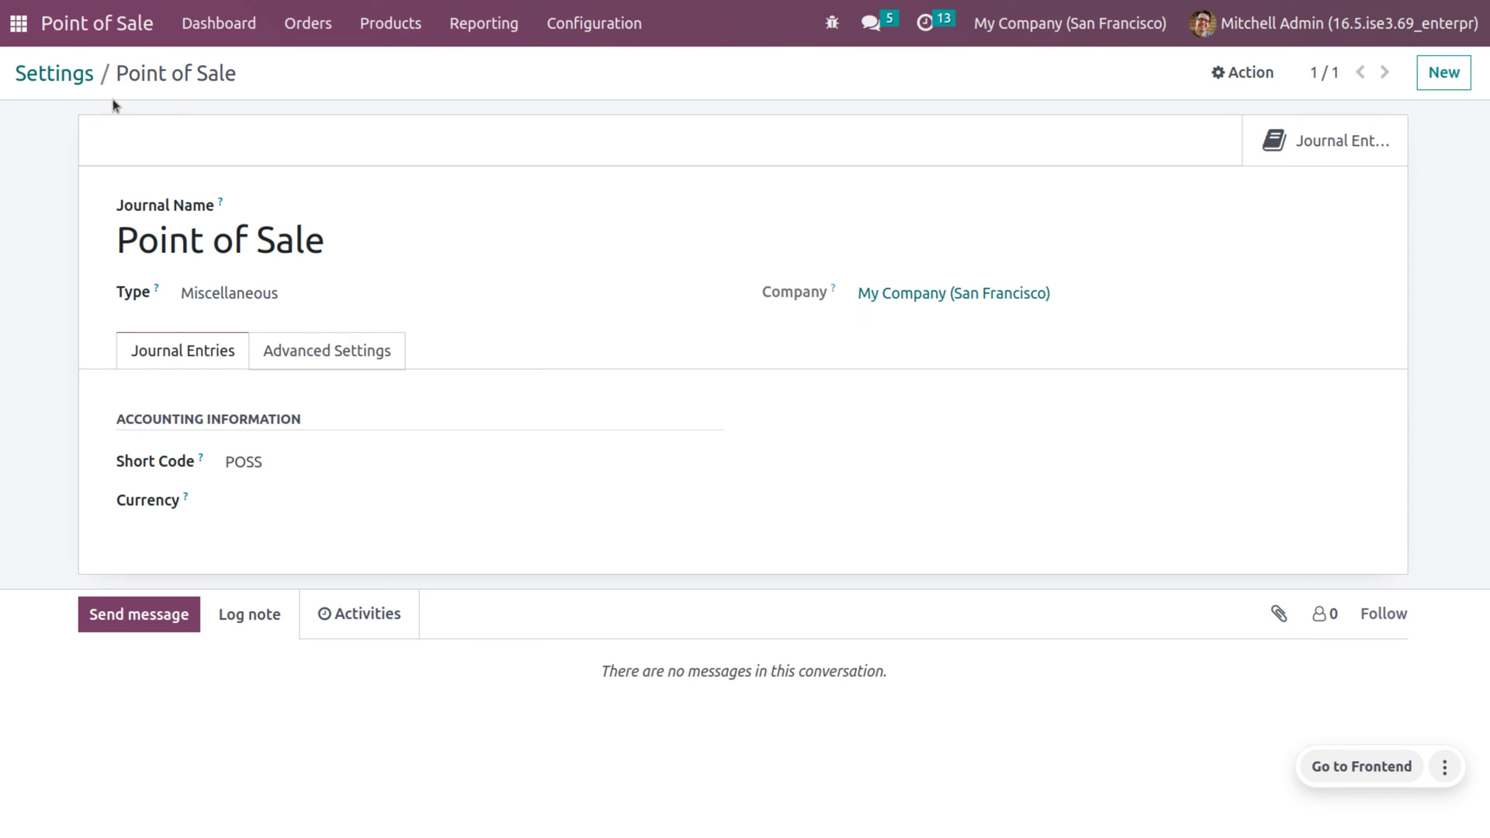
pyautogui.click(74, 81)
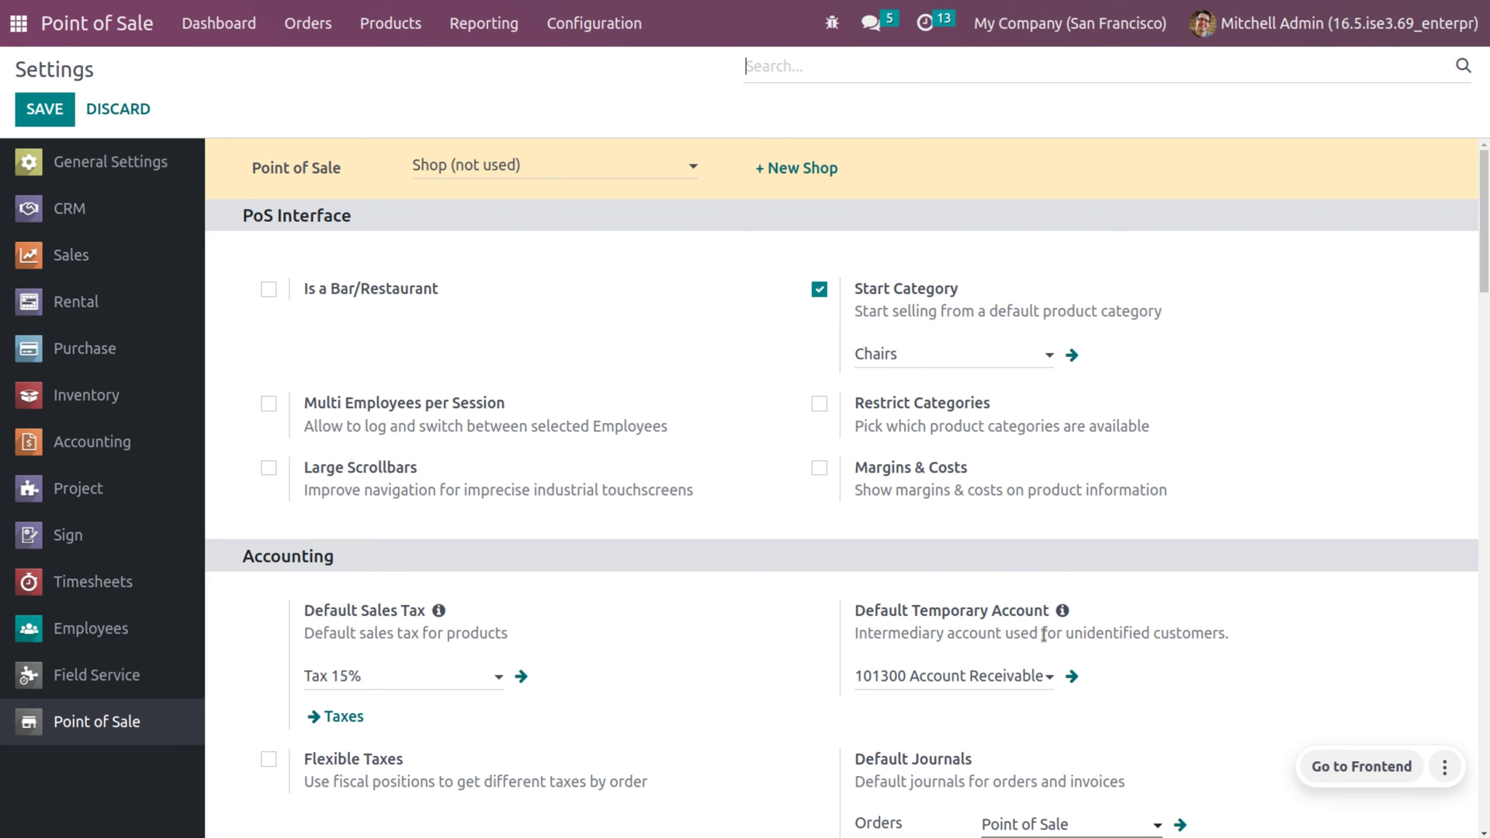
pyautogui.click(1483, 832)
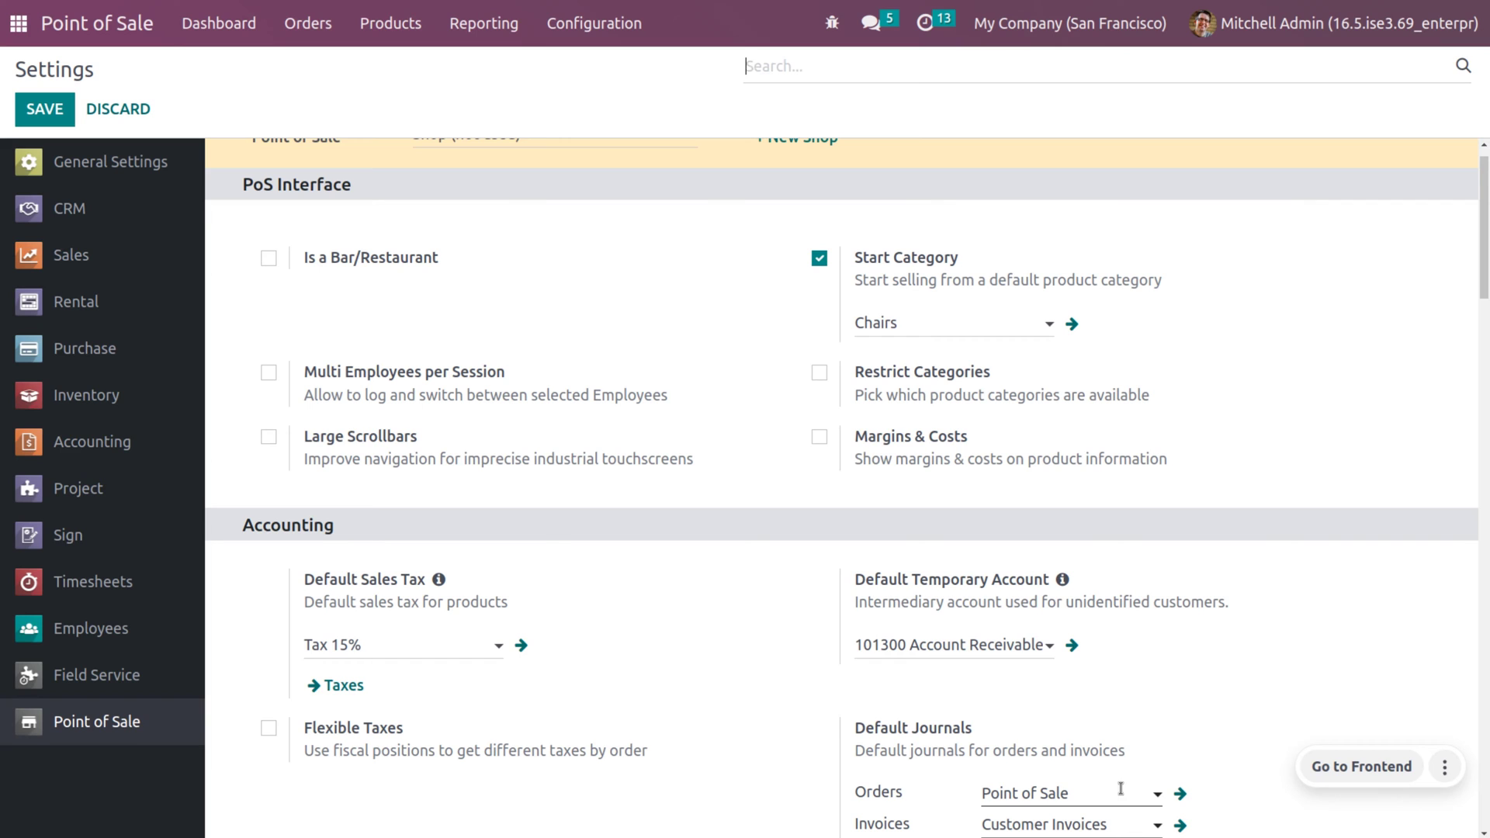
pyautogui.click(1181, 824)
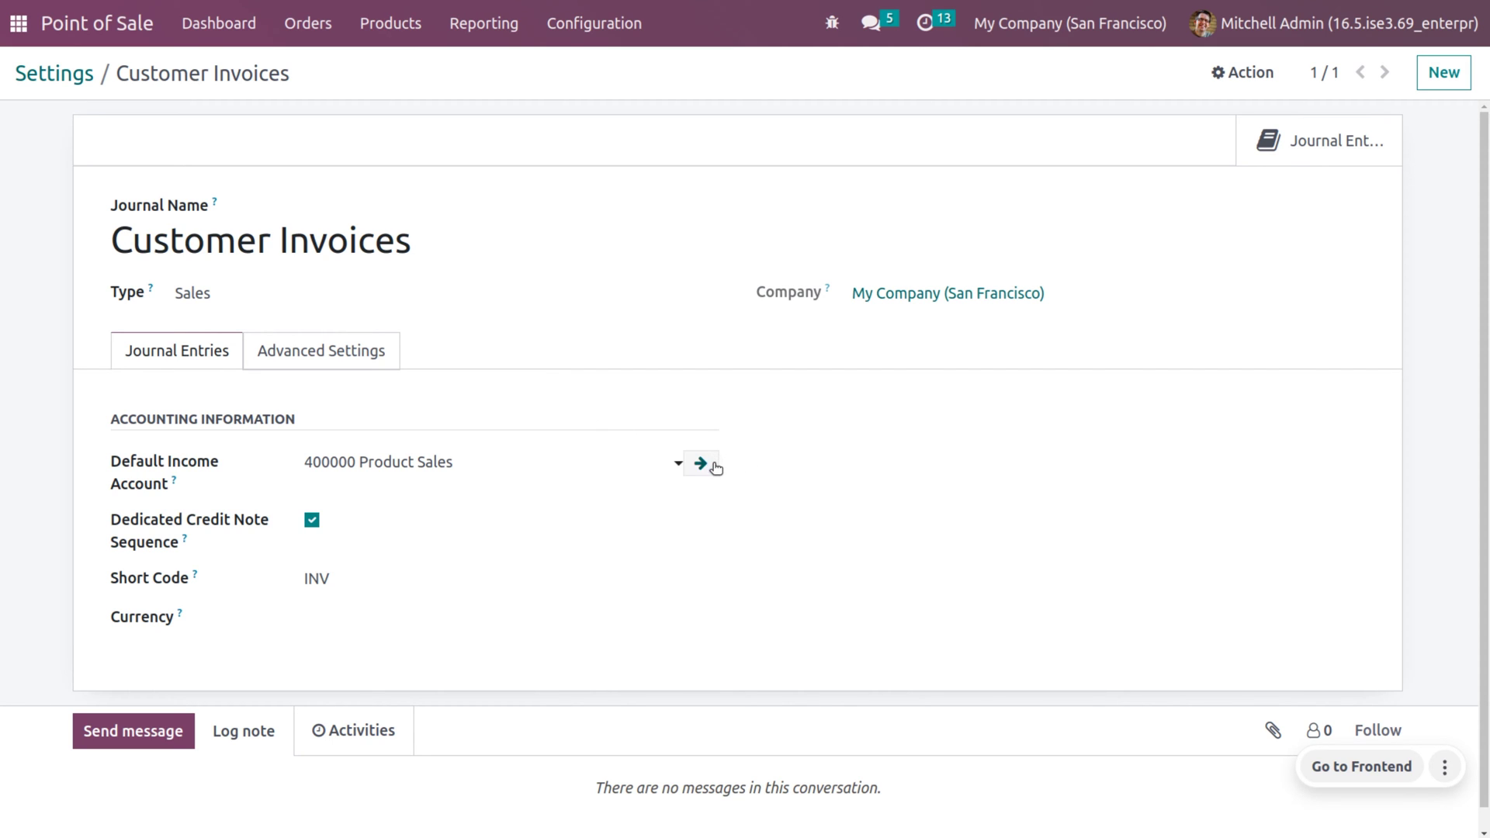
pyautogui.click(702, 464)
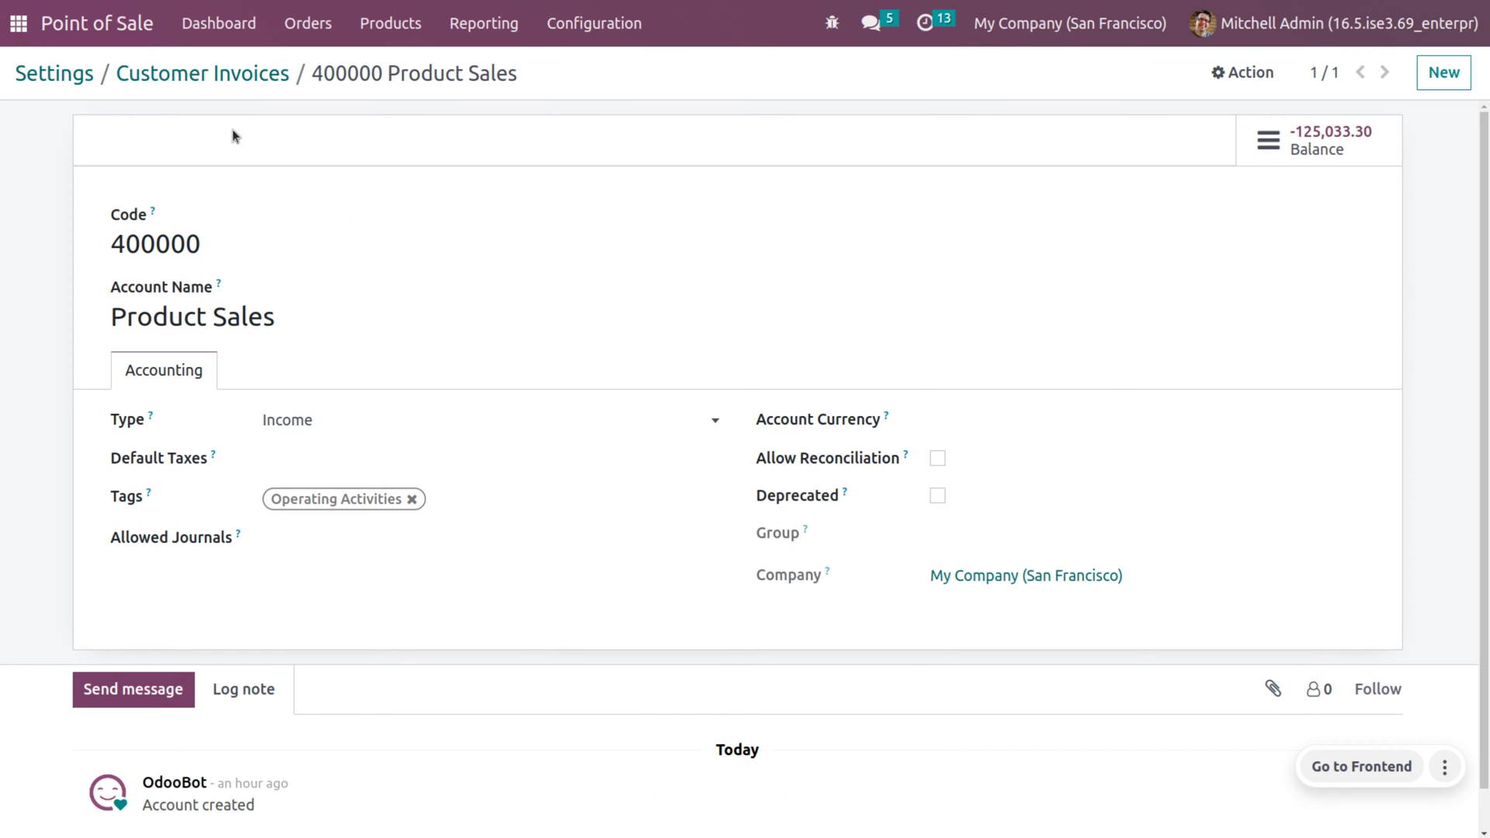
pyautogui.click(191, 76)
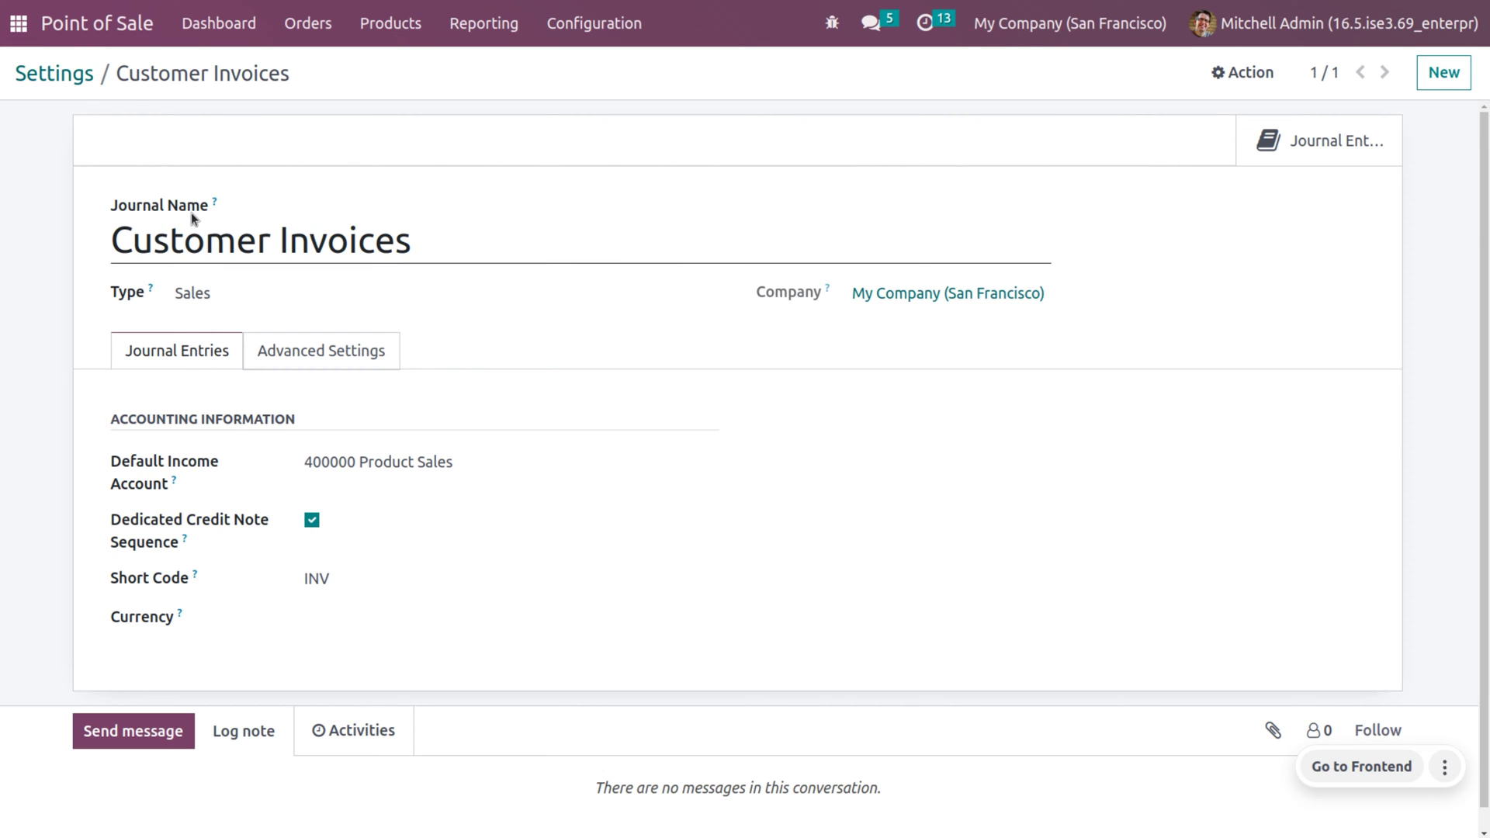
pyautogui.click(77, 82)
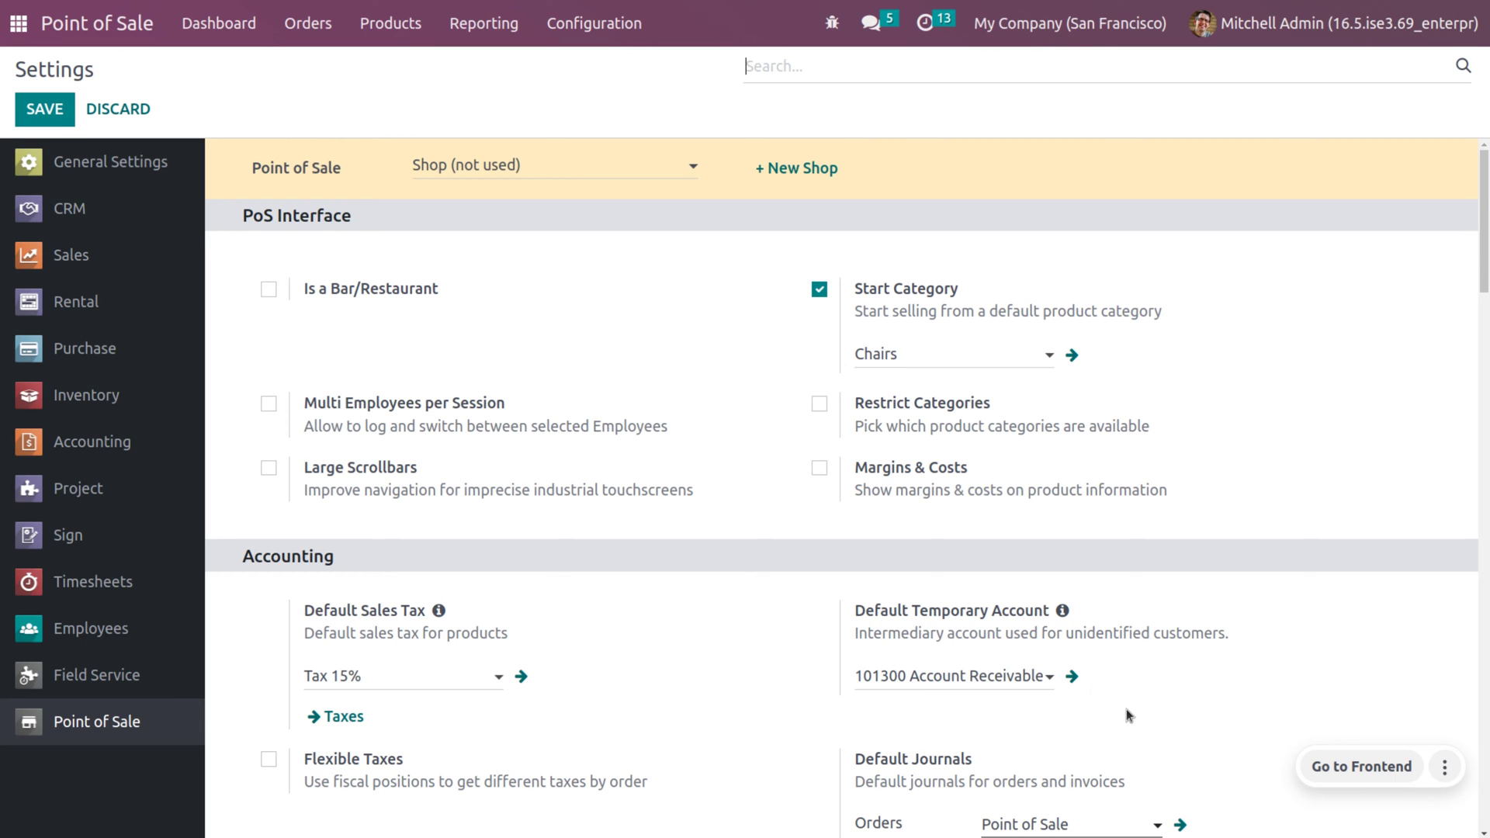
pyautogui.click(1071, 676)
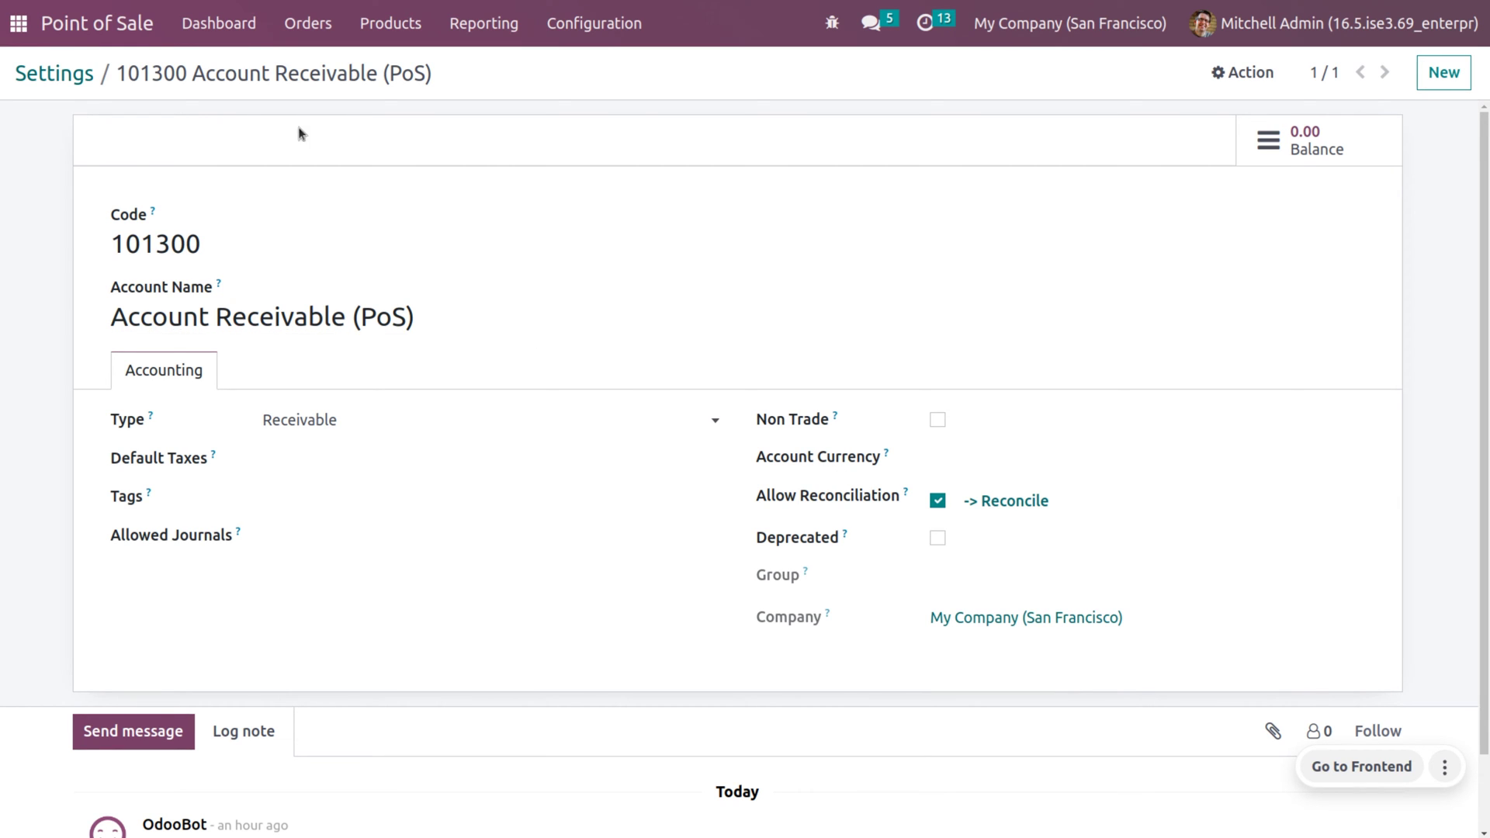
pyautogui.click(84, 78)
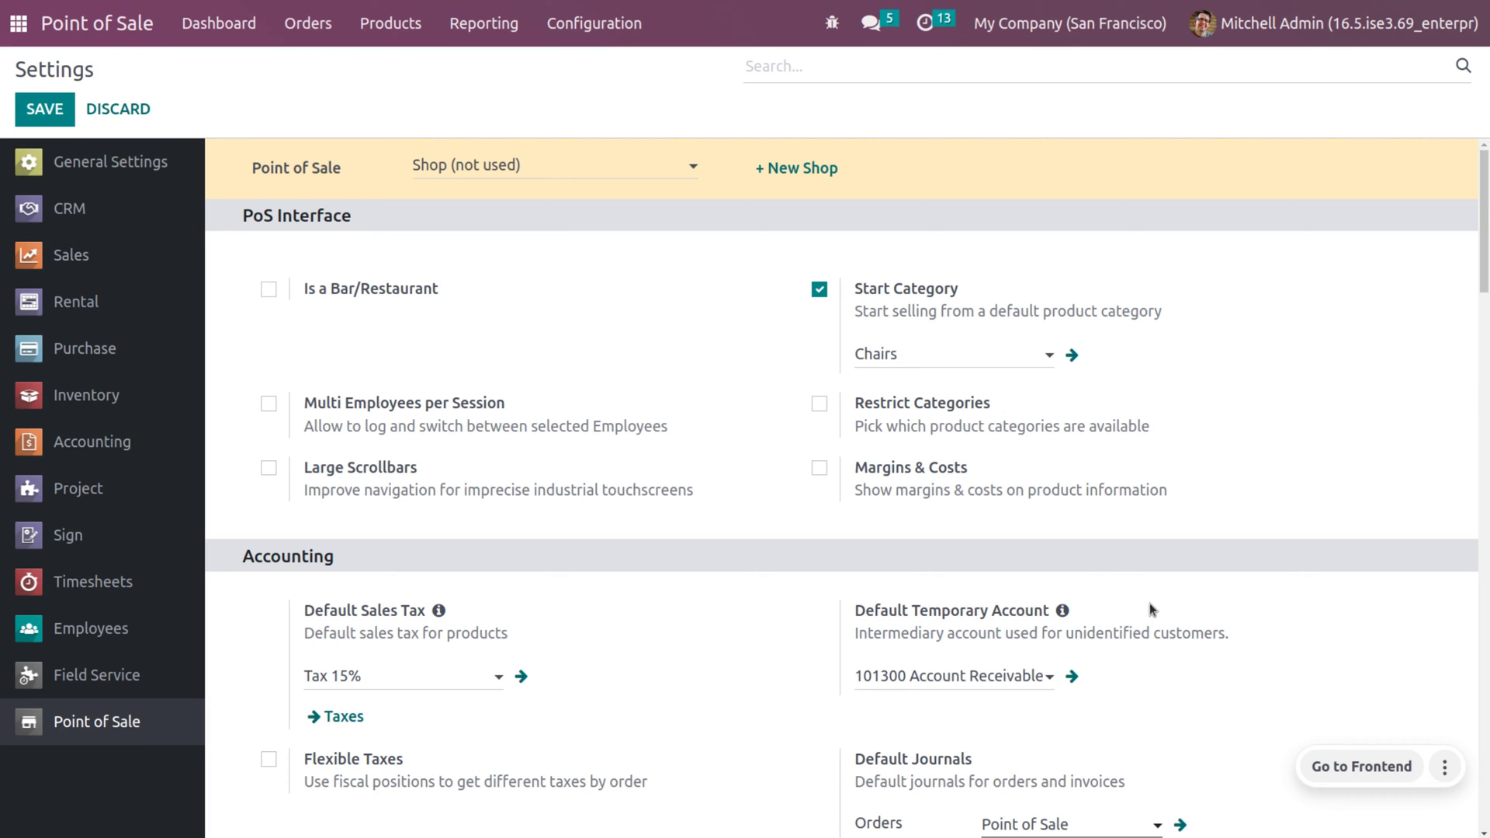
pyautogui.click(394, 23)
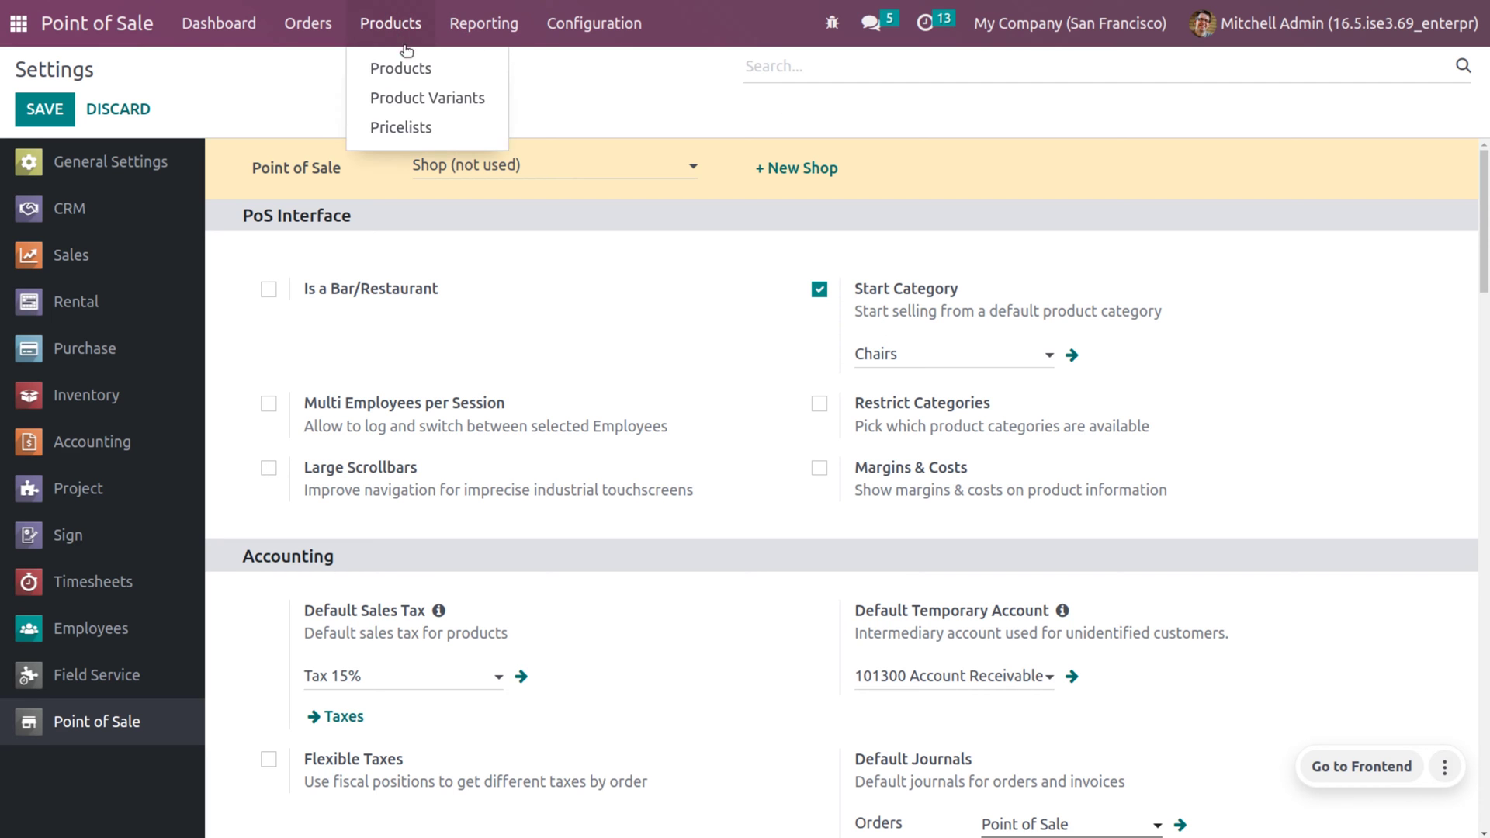
pyautogui.click(412, 68)
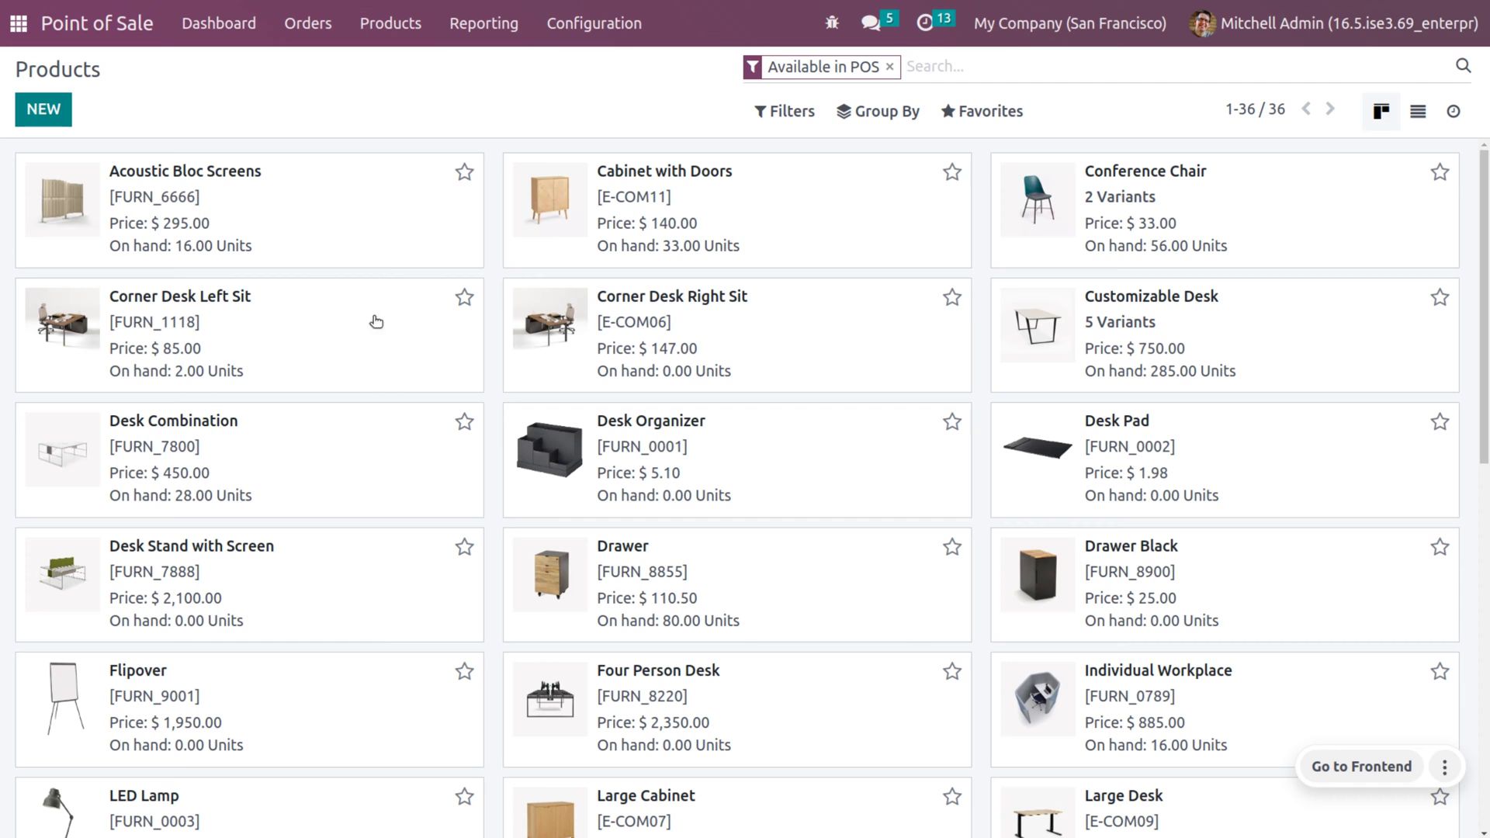
pyautogui.click(350, 198)
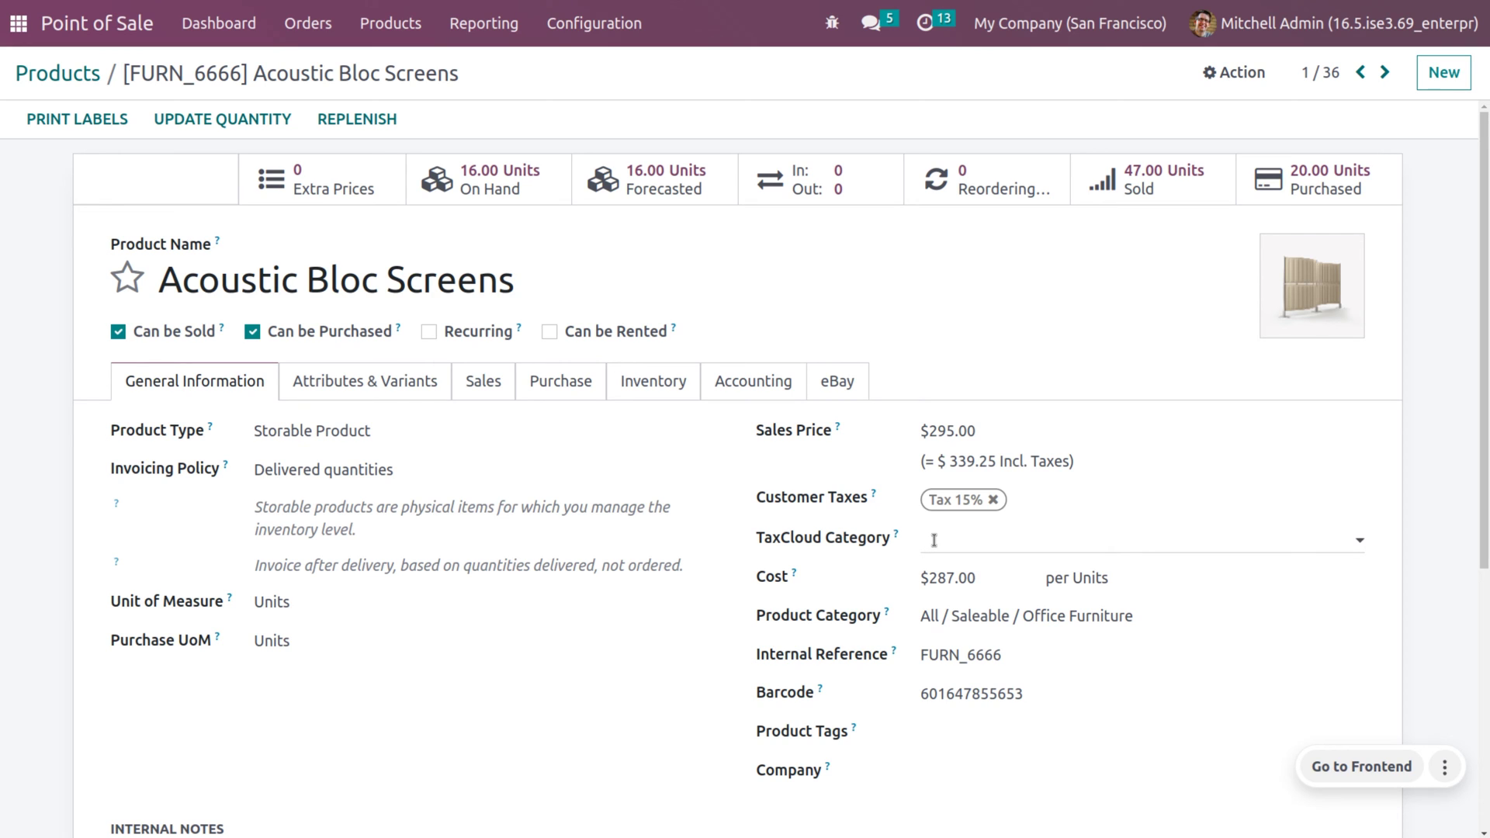
pyautogui.click(621, 23)
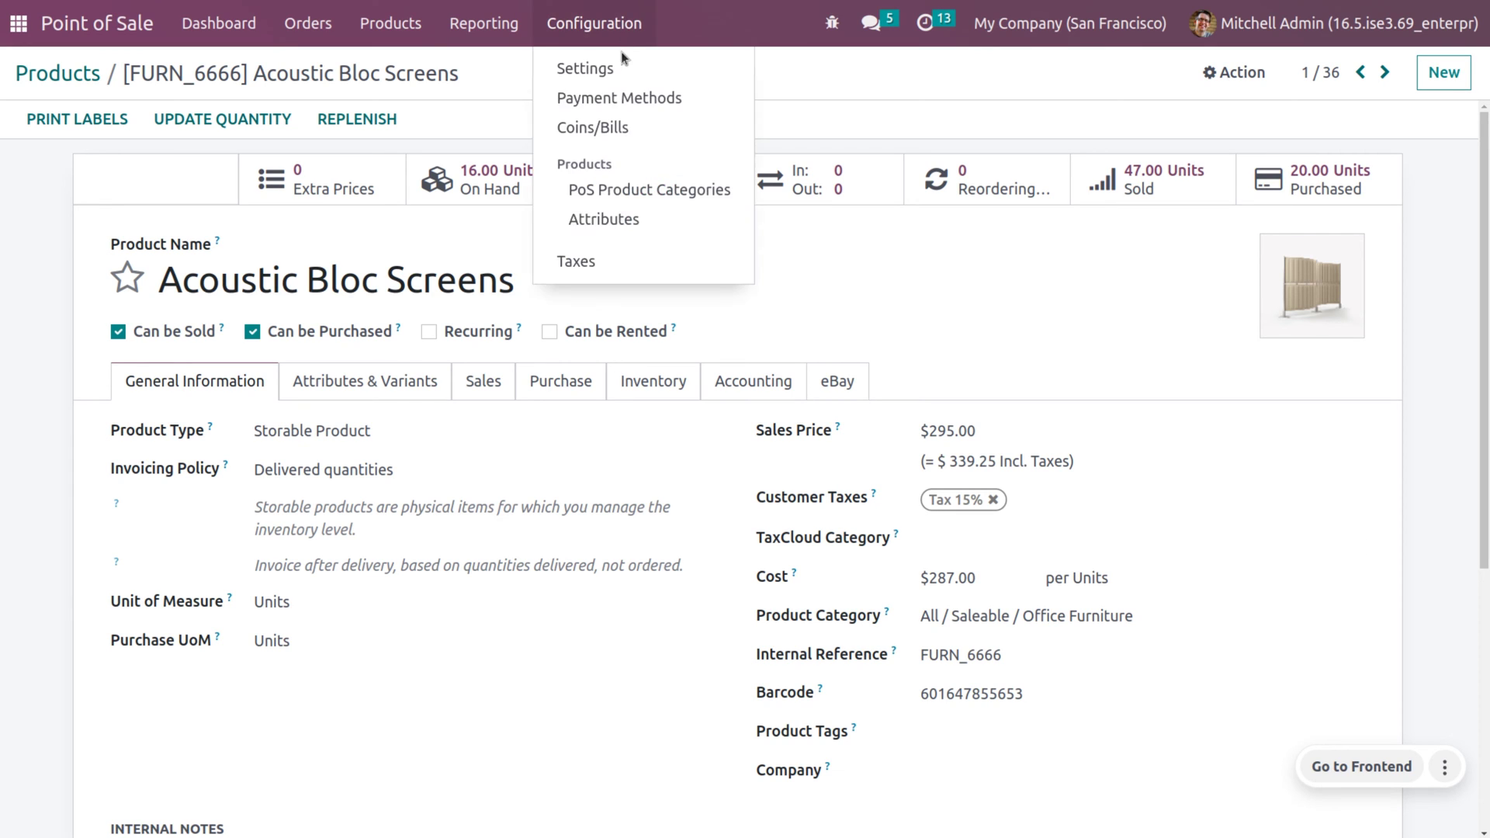
pyautogui.click(623, 67)
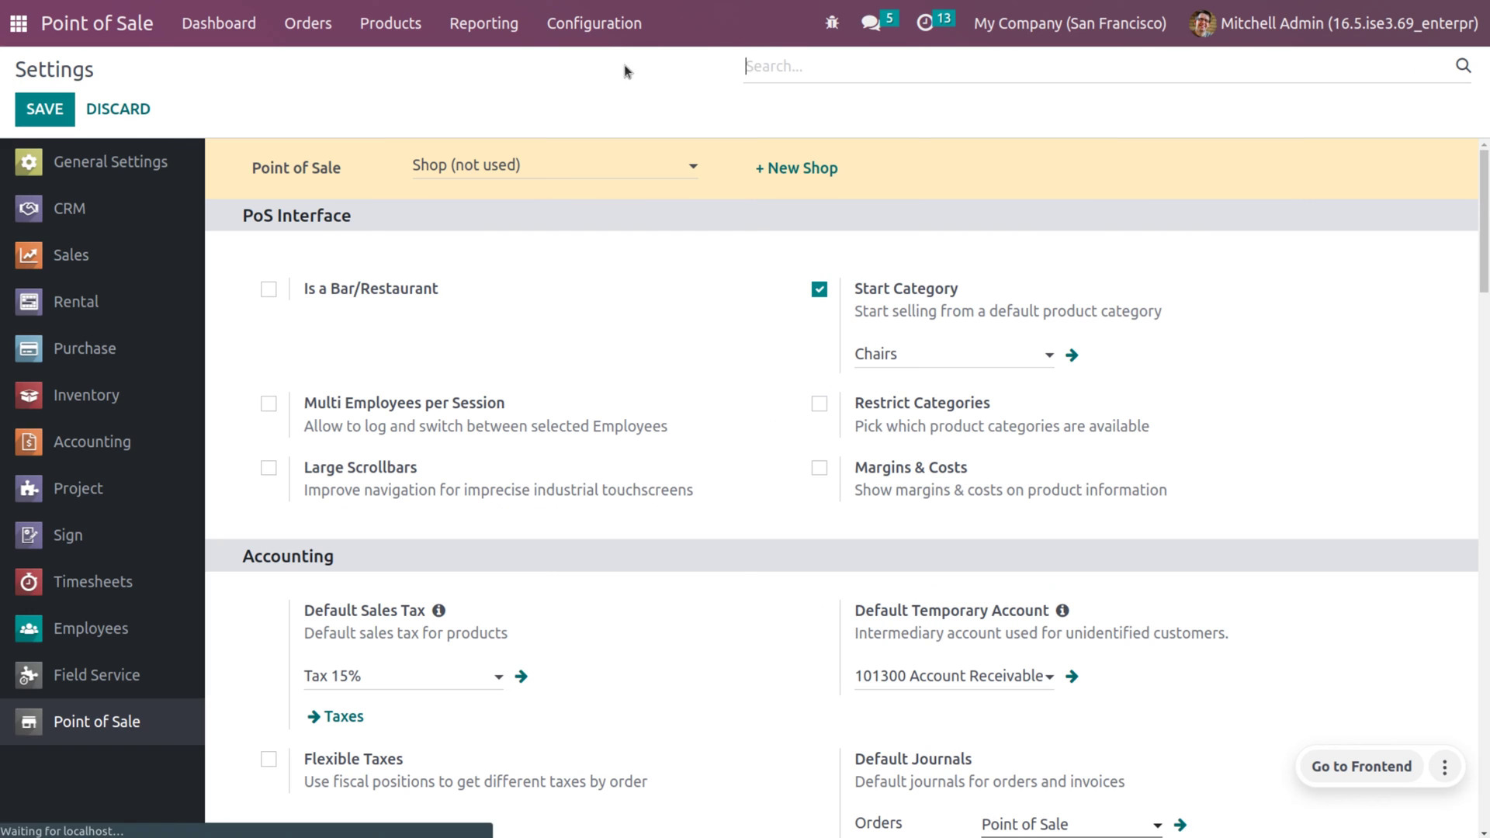
pyautogui.click(379, 675)
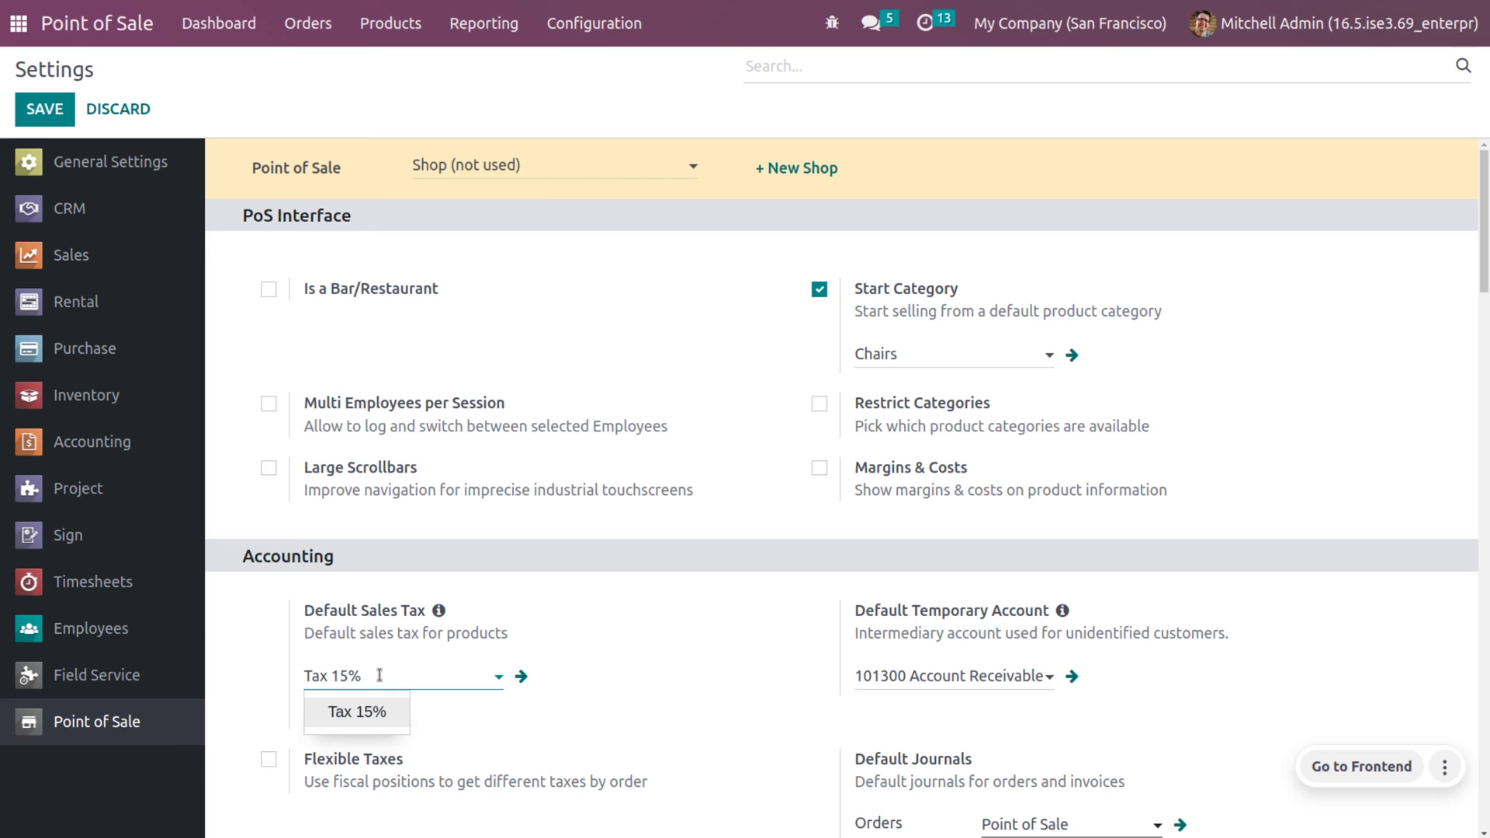
pyautogui.click(528, 722)
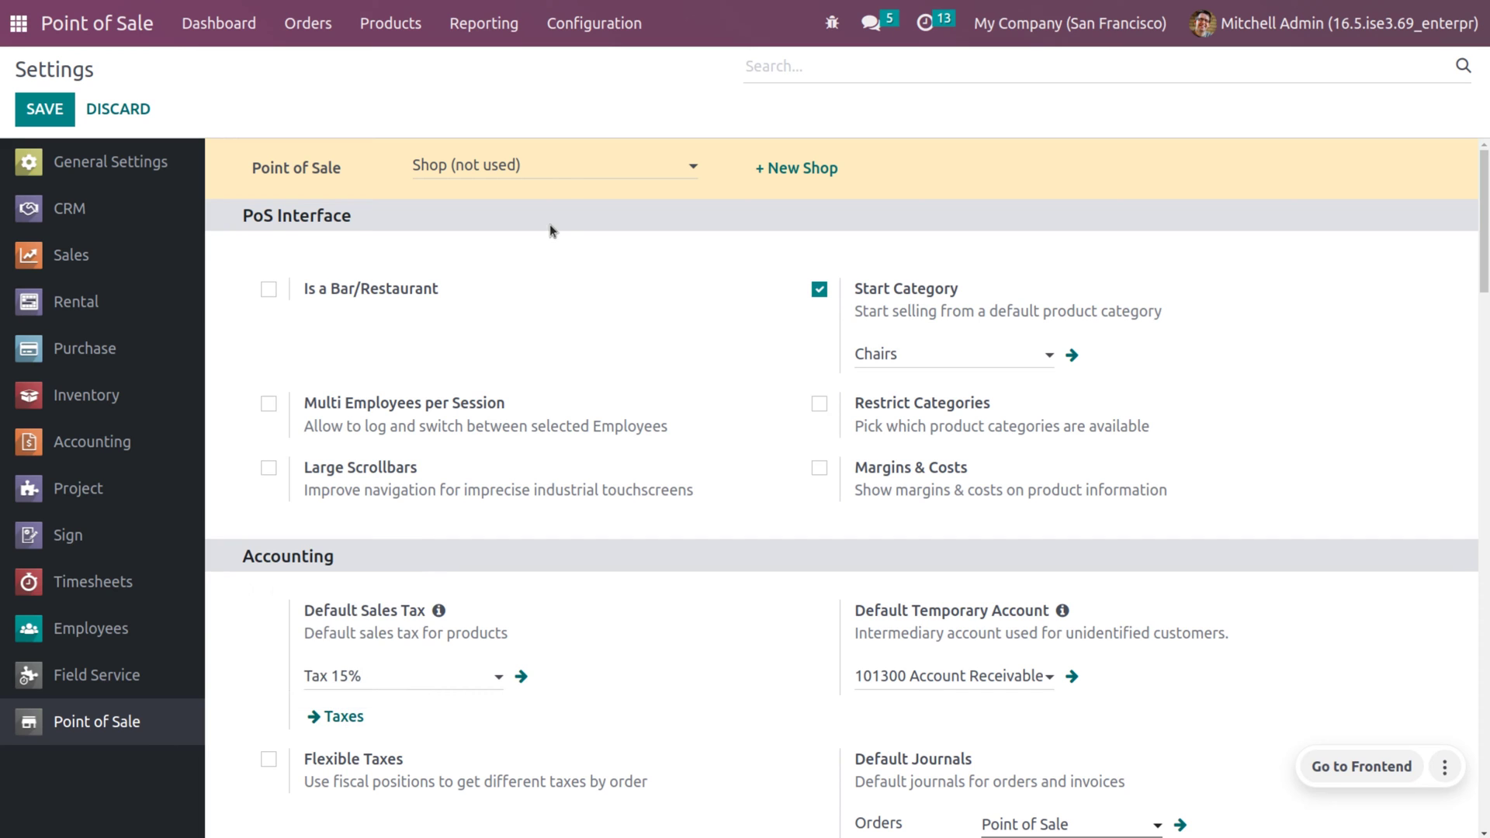
# Create a sales tax '50% Tax' with amount 50 percent of price, save it, and return to the dashboard
pyautogui.click(587, 25)
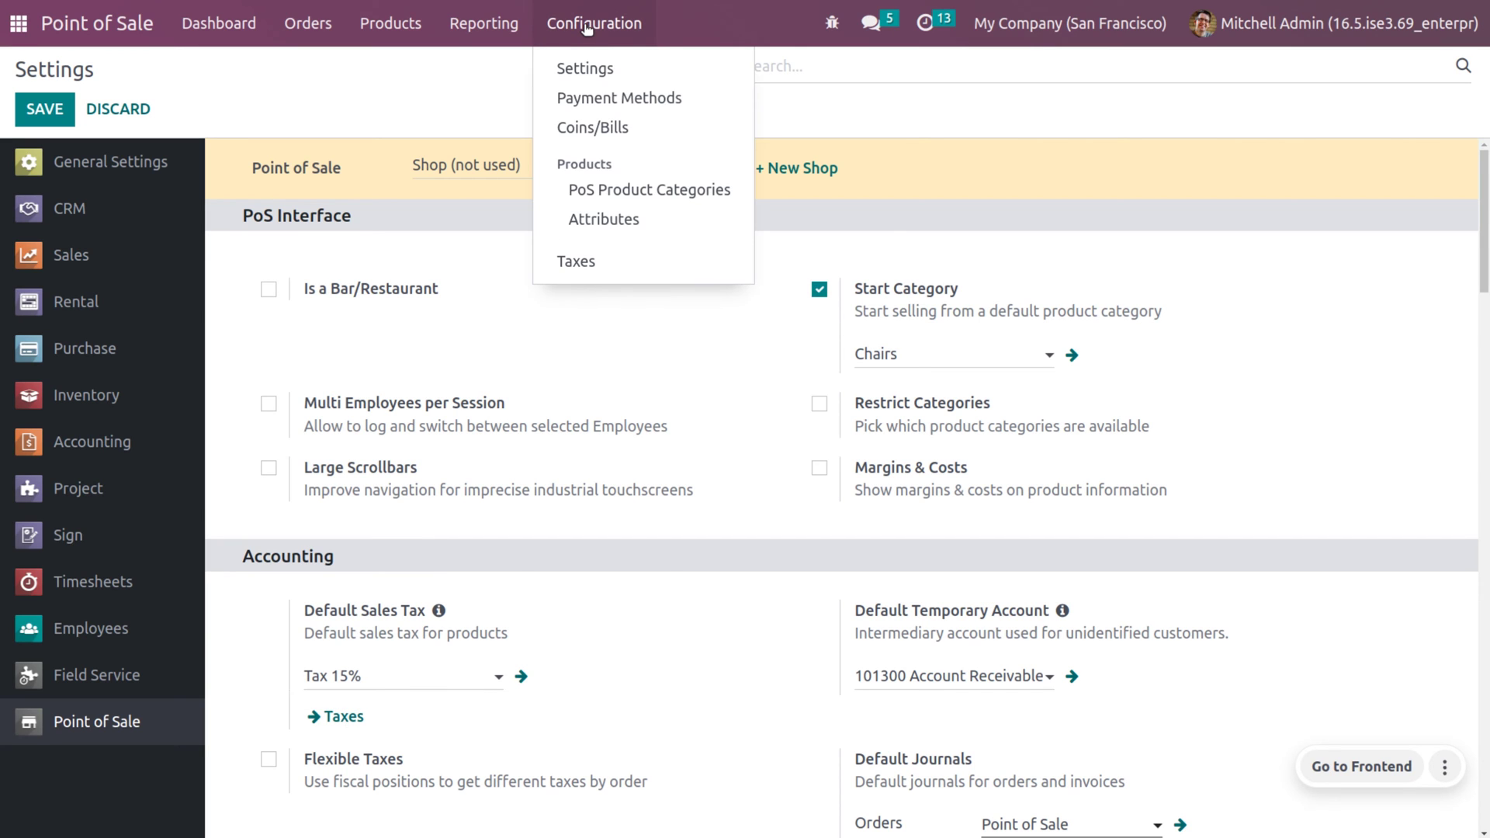
pyautogui.click(613, 258)
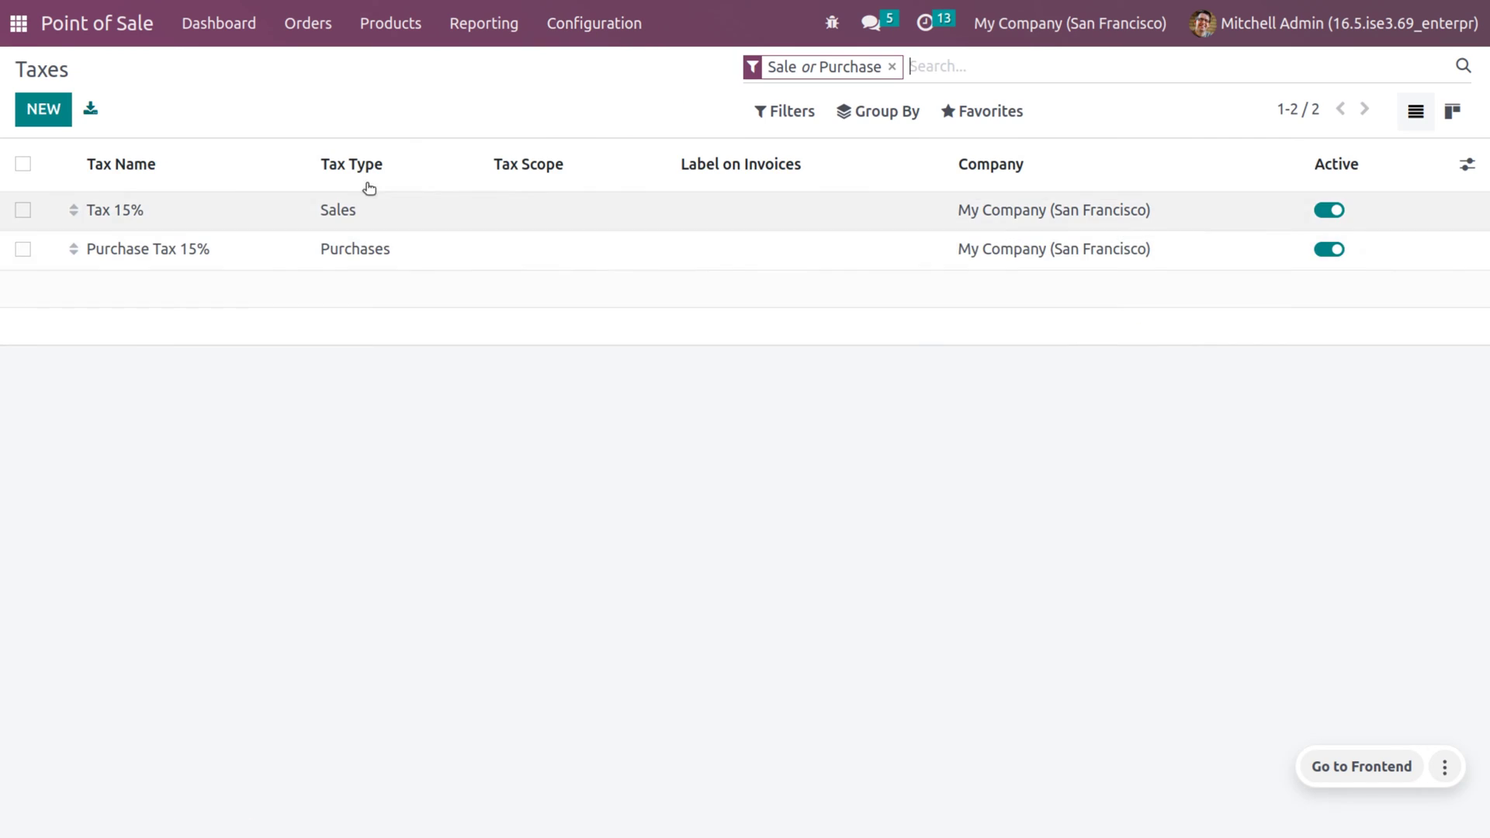
pyautogui.click(33, 109)
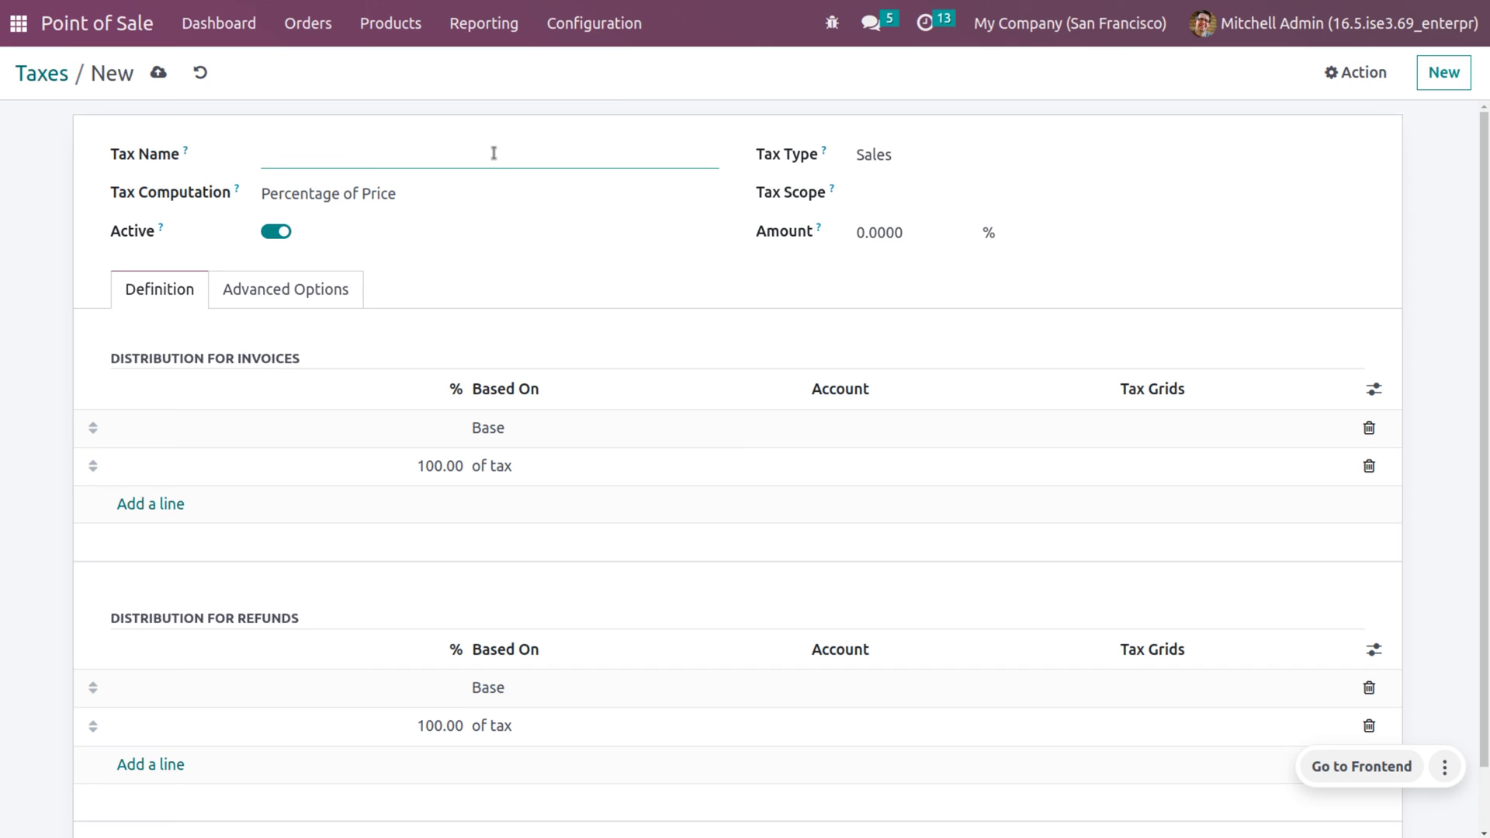
pyautogui.write('50% Tax')
pyautogui.click(910, 232)
pyautogui.press('BackSpace')
pyautogui.press('BackSpace')
pyautogui.press('BackSpace')
pyautogui.press('BackSpace')
pyautogui.press('BackSpace')
pyautogui.press('BackSpace')
pyautogui.write('50')
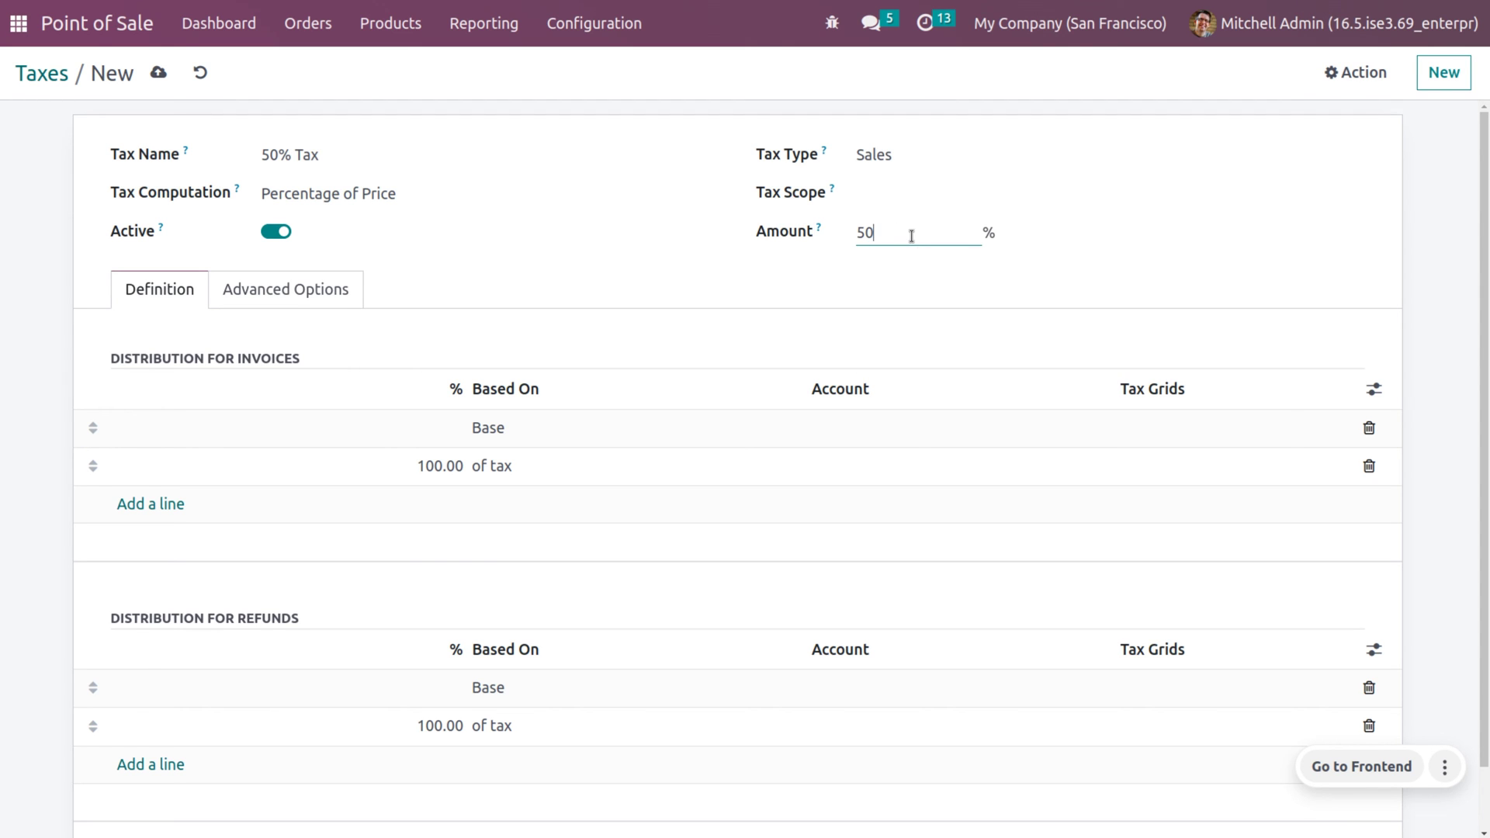
pyautogui.click(159, 74)
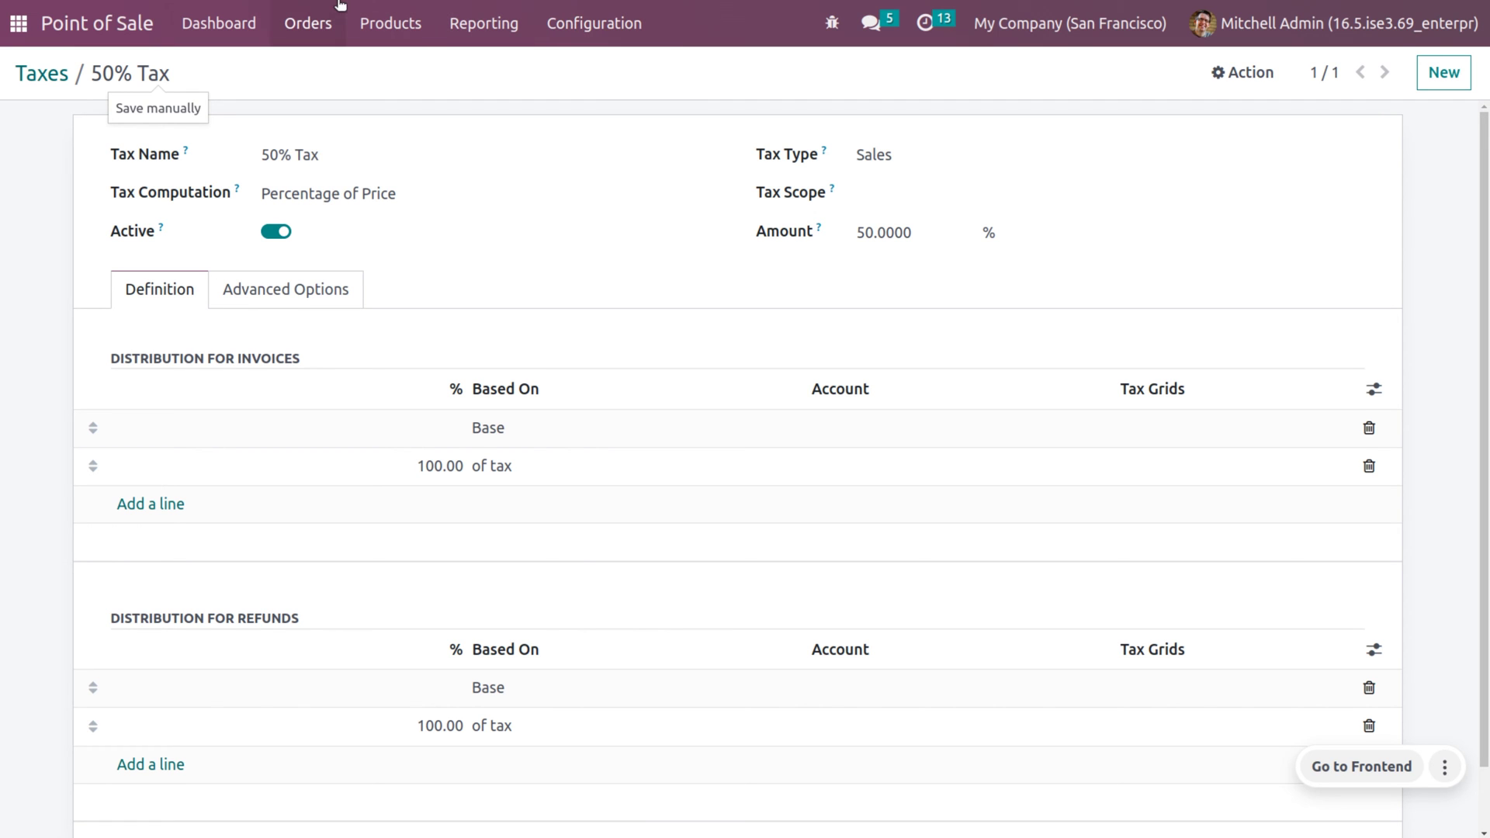
pyautogui.click(237, 16)
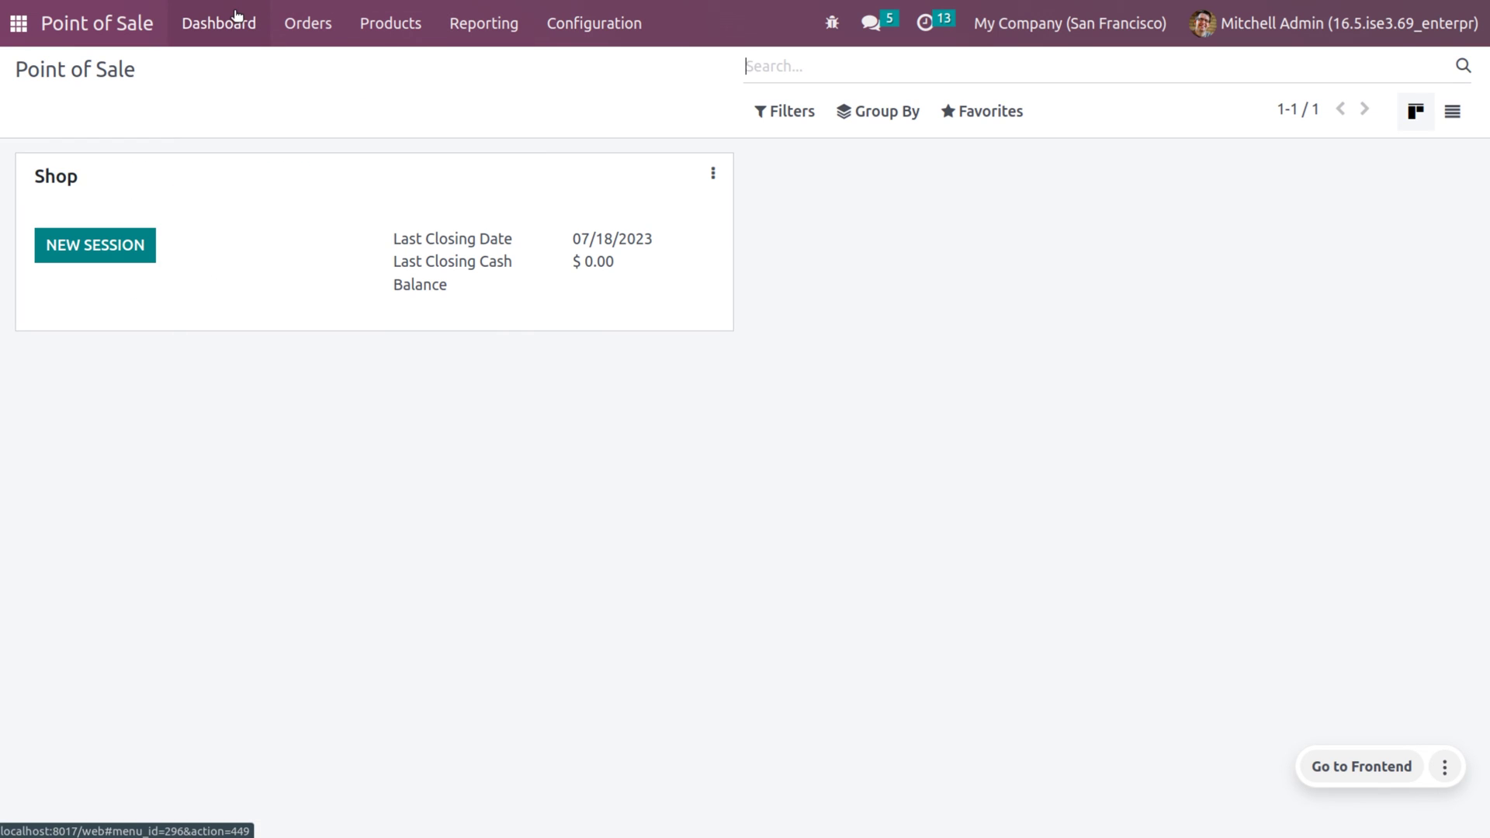
# Open a new Shop session with 1000 opening cash
pyautogui.click(97, 245)
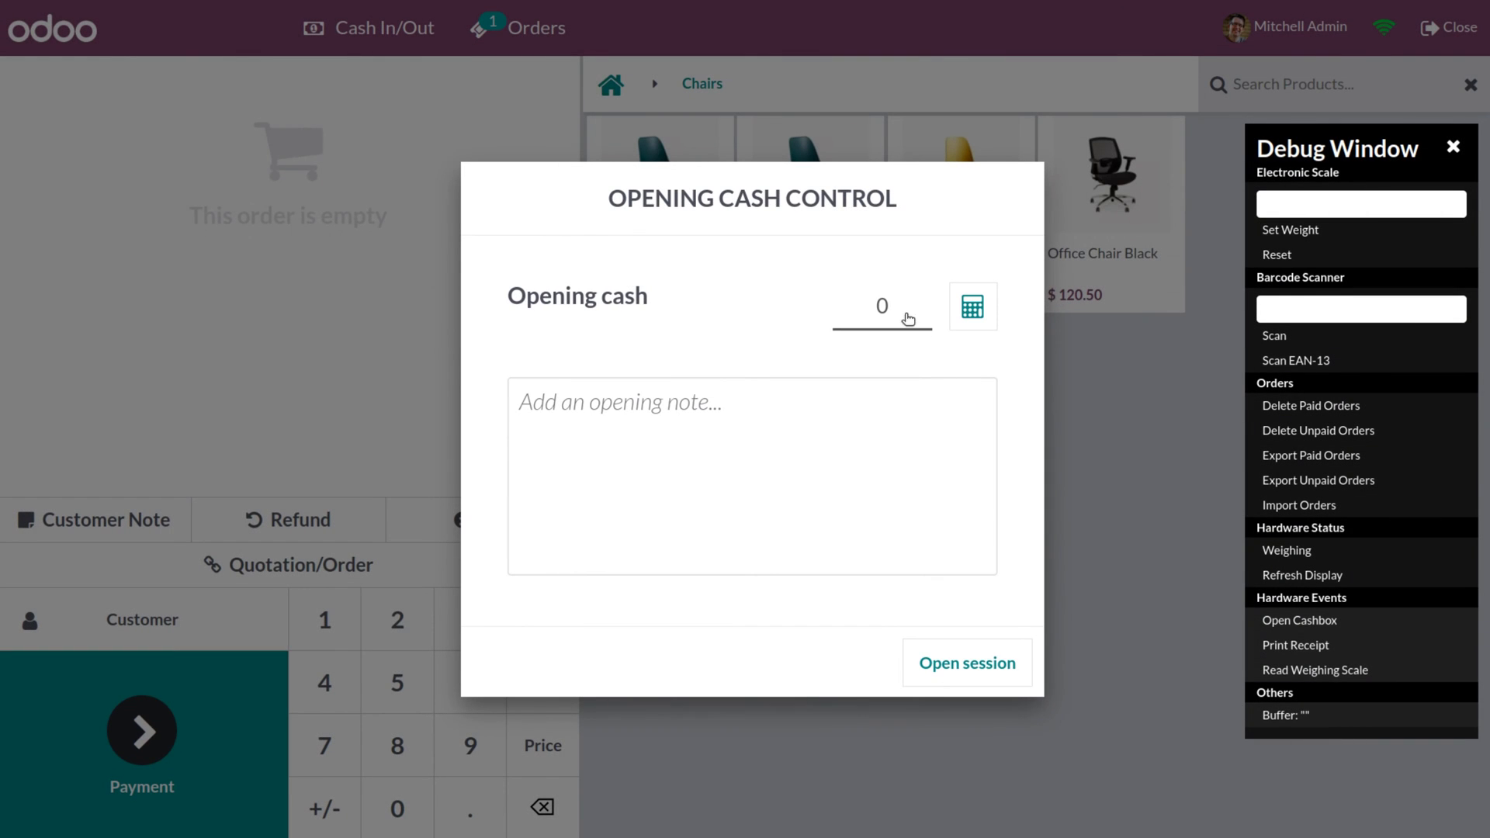
pyautogui.click(905, 315)
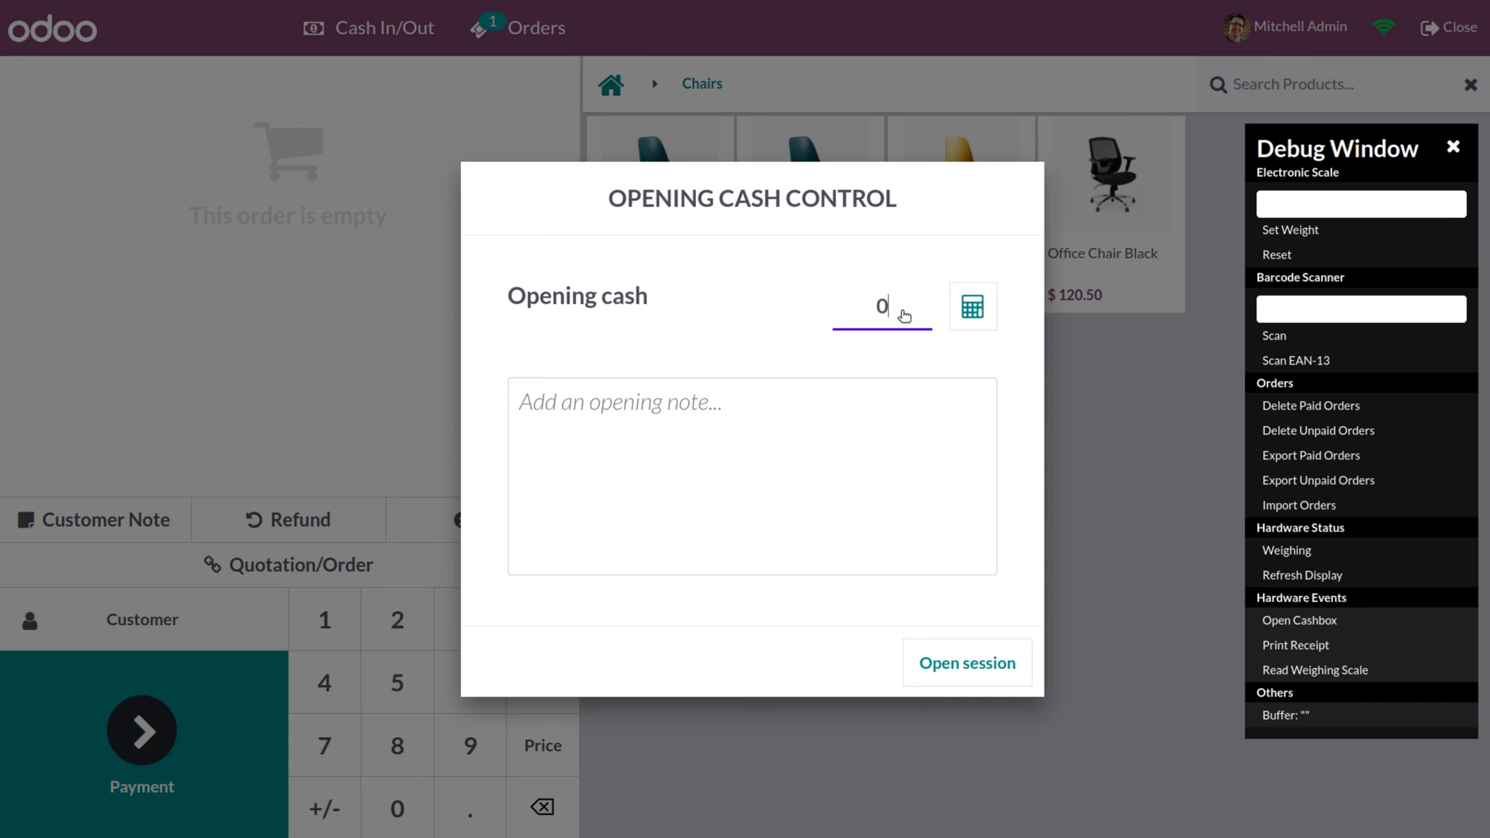
pyautogui.press('BackSpace')
pyautogui.write('1000')
pyautogui.click(979, 656)
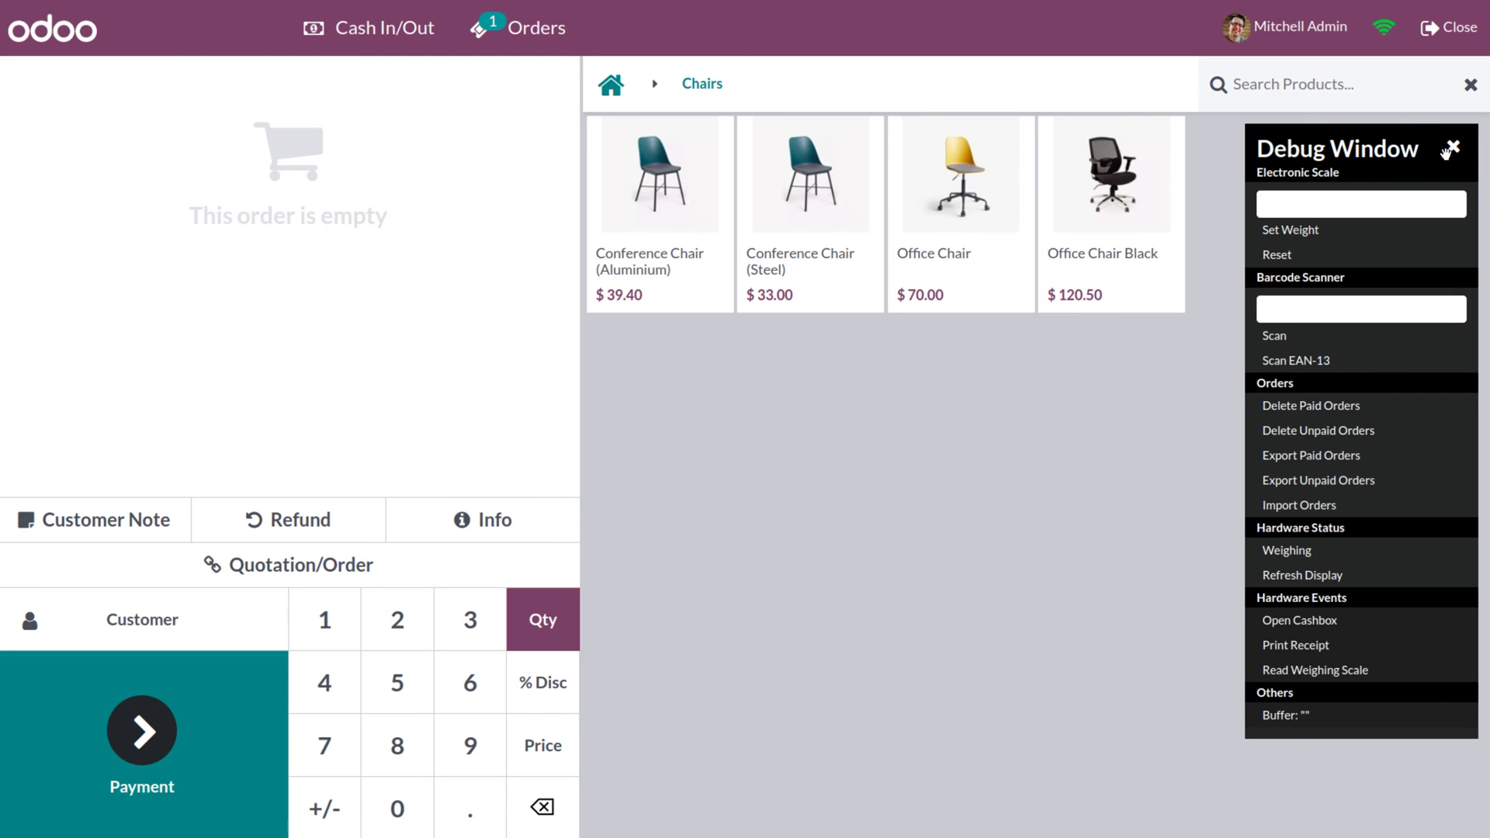
# Add Acoustic Bloc Screens to an order and go to its cash payment
pyautogui.click(1453, 146)
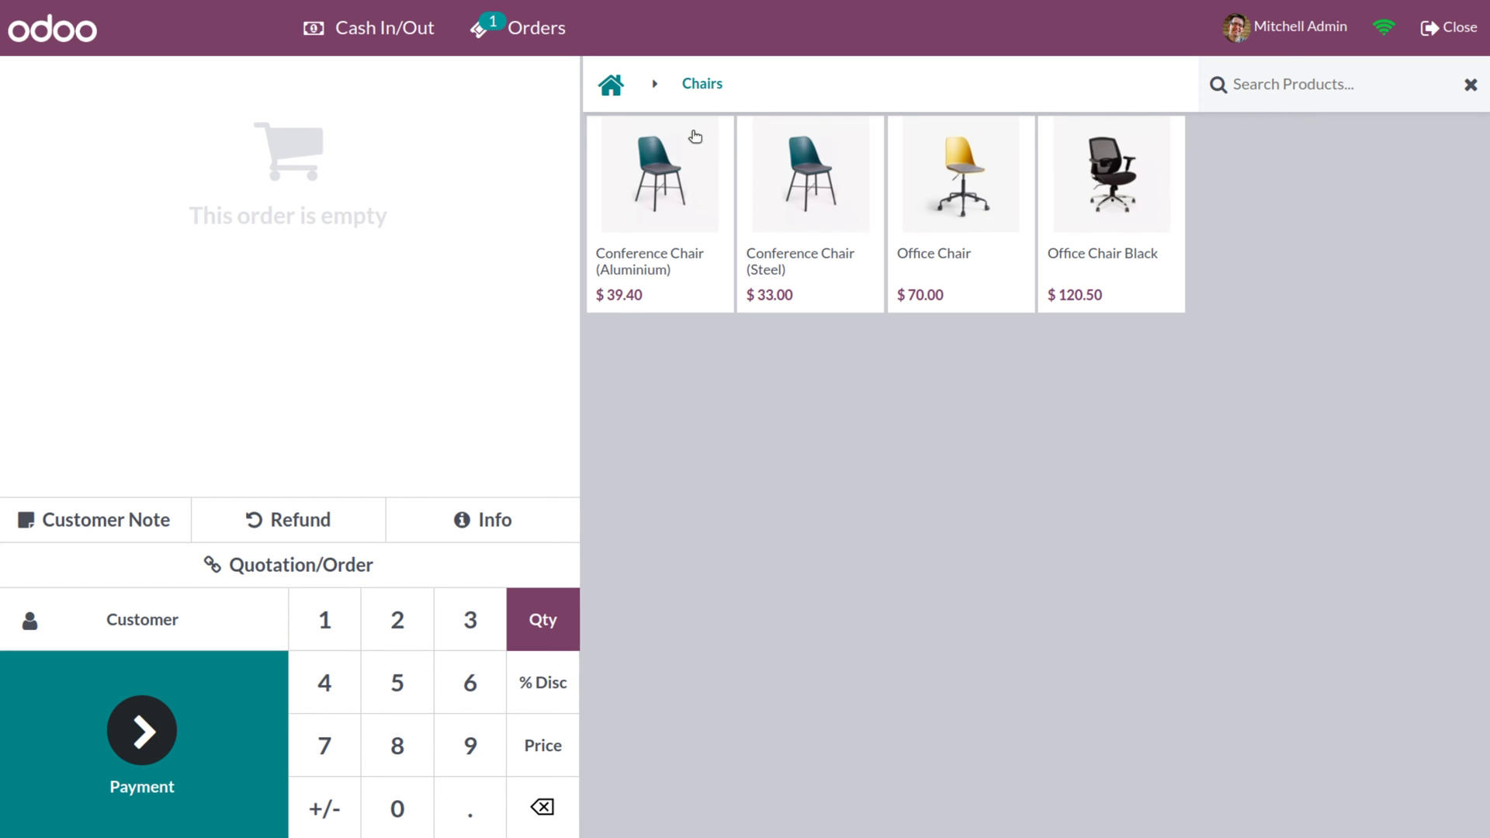
pyautogui.click(617, 97)
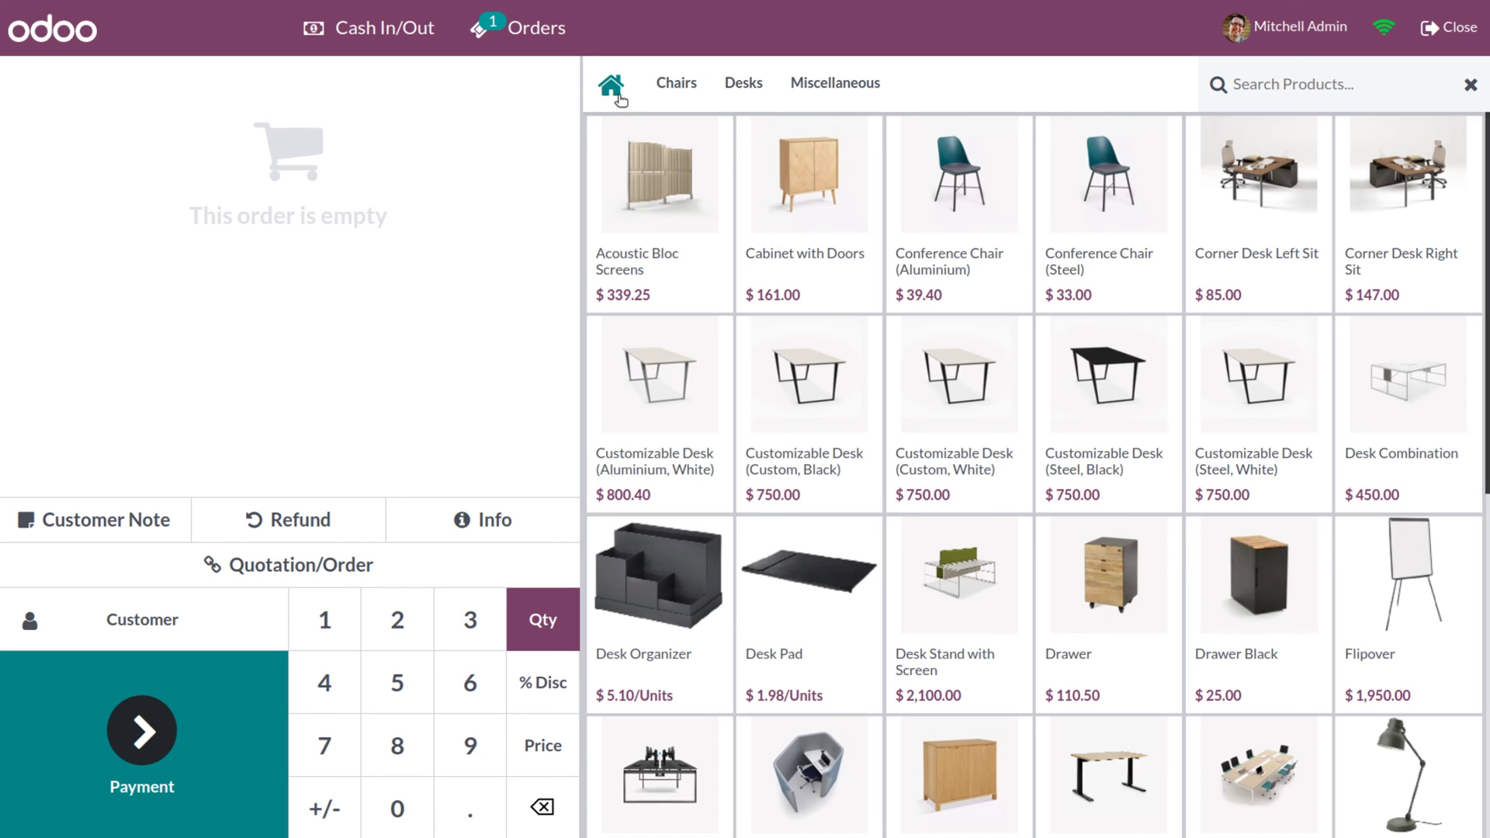
pyautogui.click(668, 217)
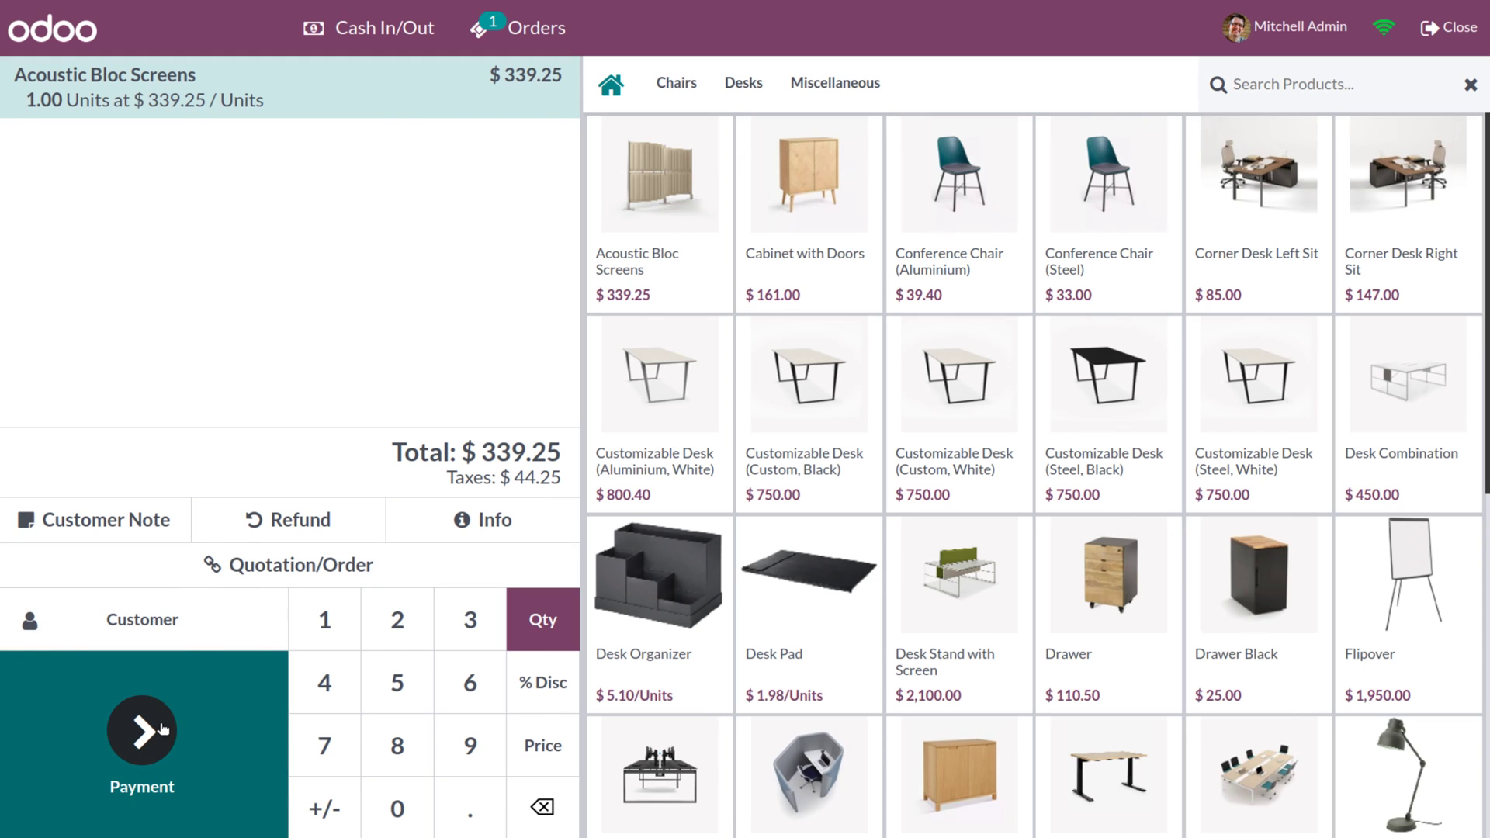
pyautogui.click(147, 745)
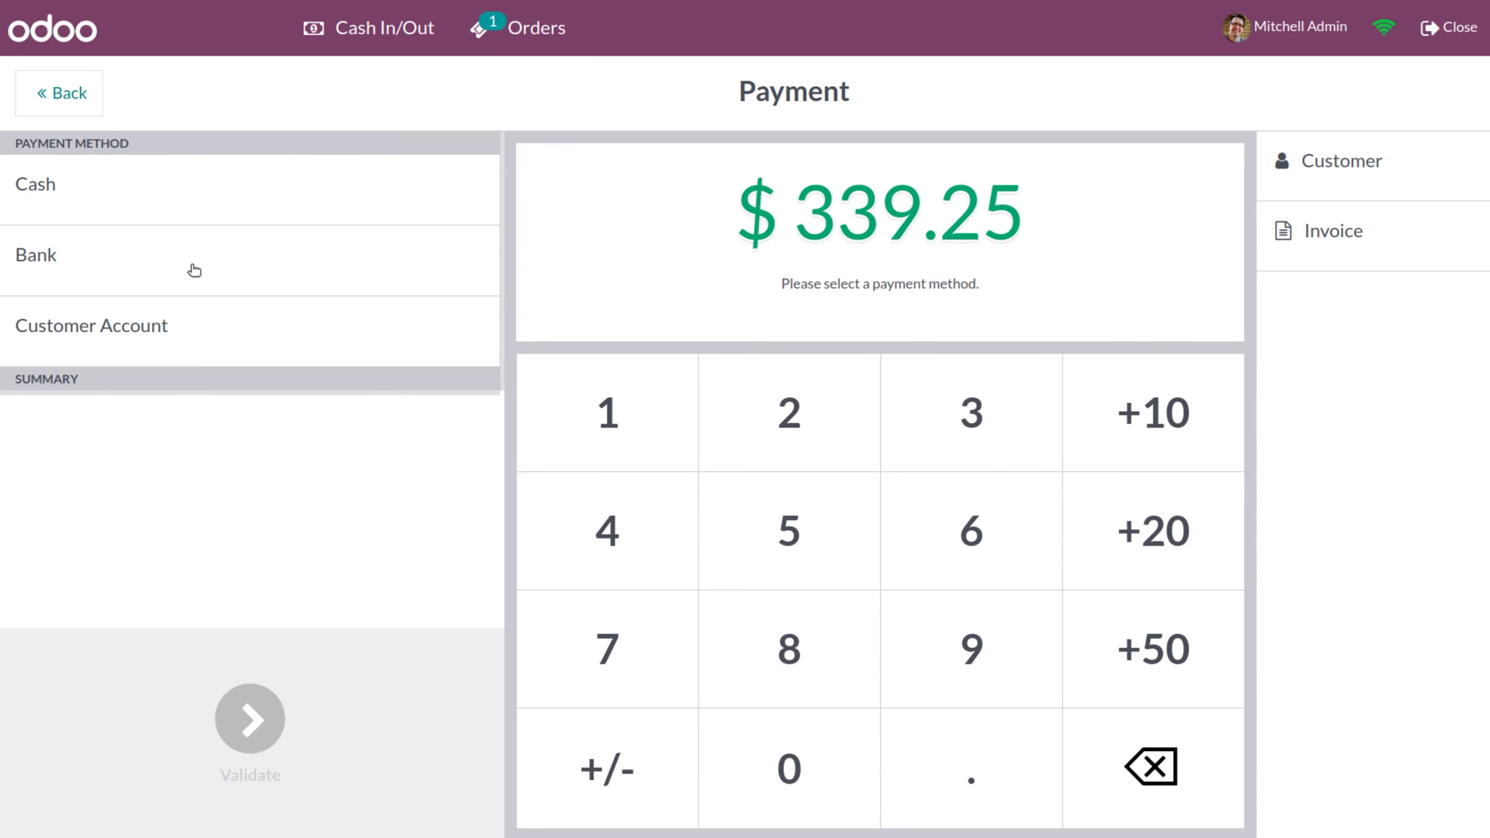
pyautogui.click(174, 194)
# Validate the $339.25 cash payment, then close the session and accept the payments difference
pyautogui.click(250, 718)
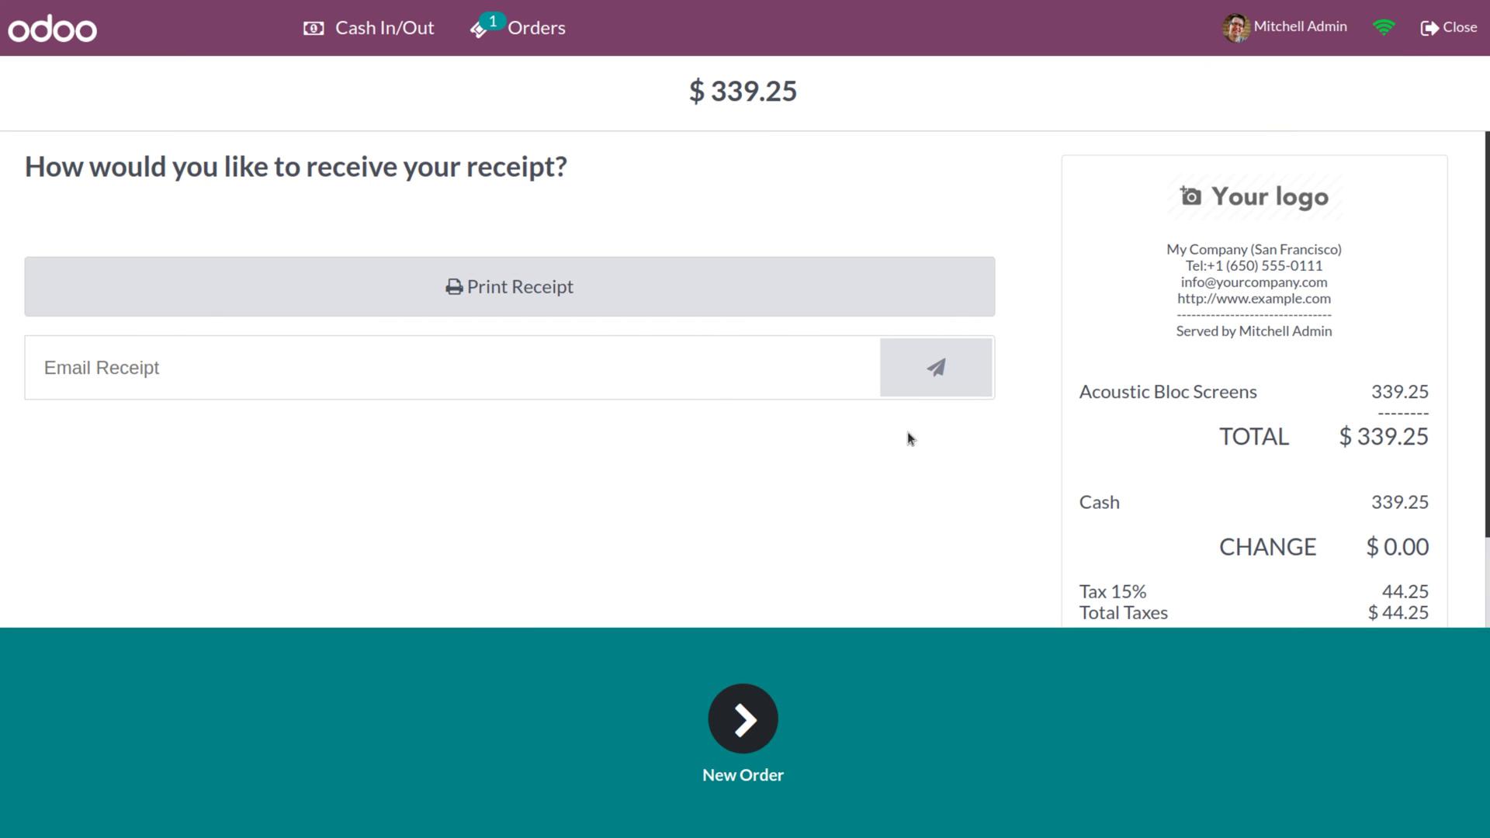
pyautogui.click(1452, 23)
pyautogui.click(362, 718)
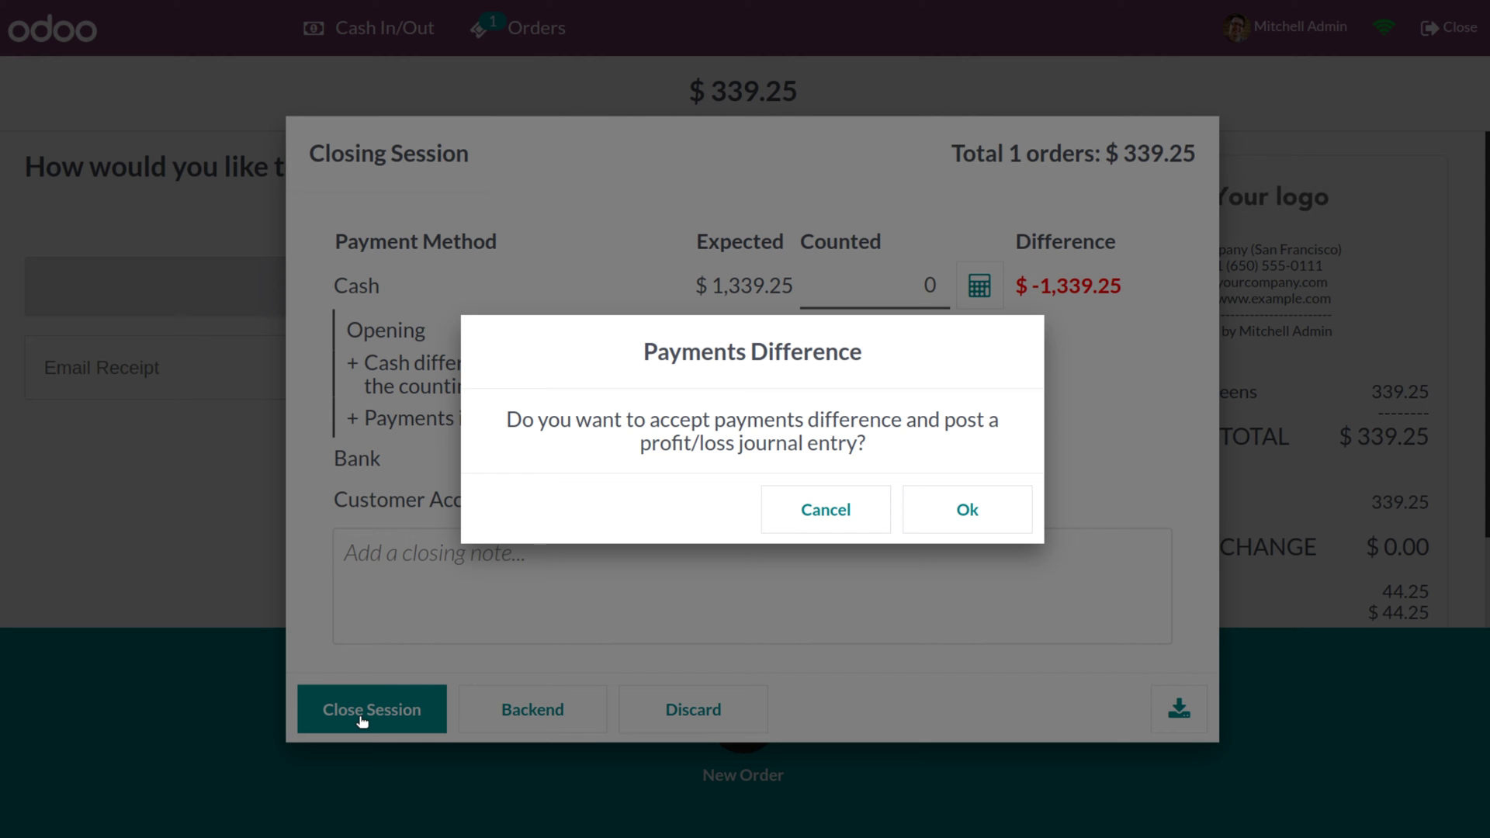
pyautogui.click(922, 514)
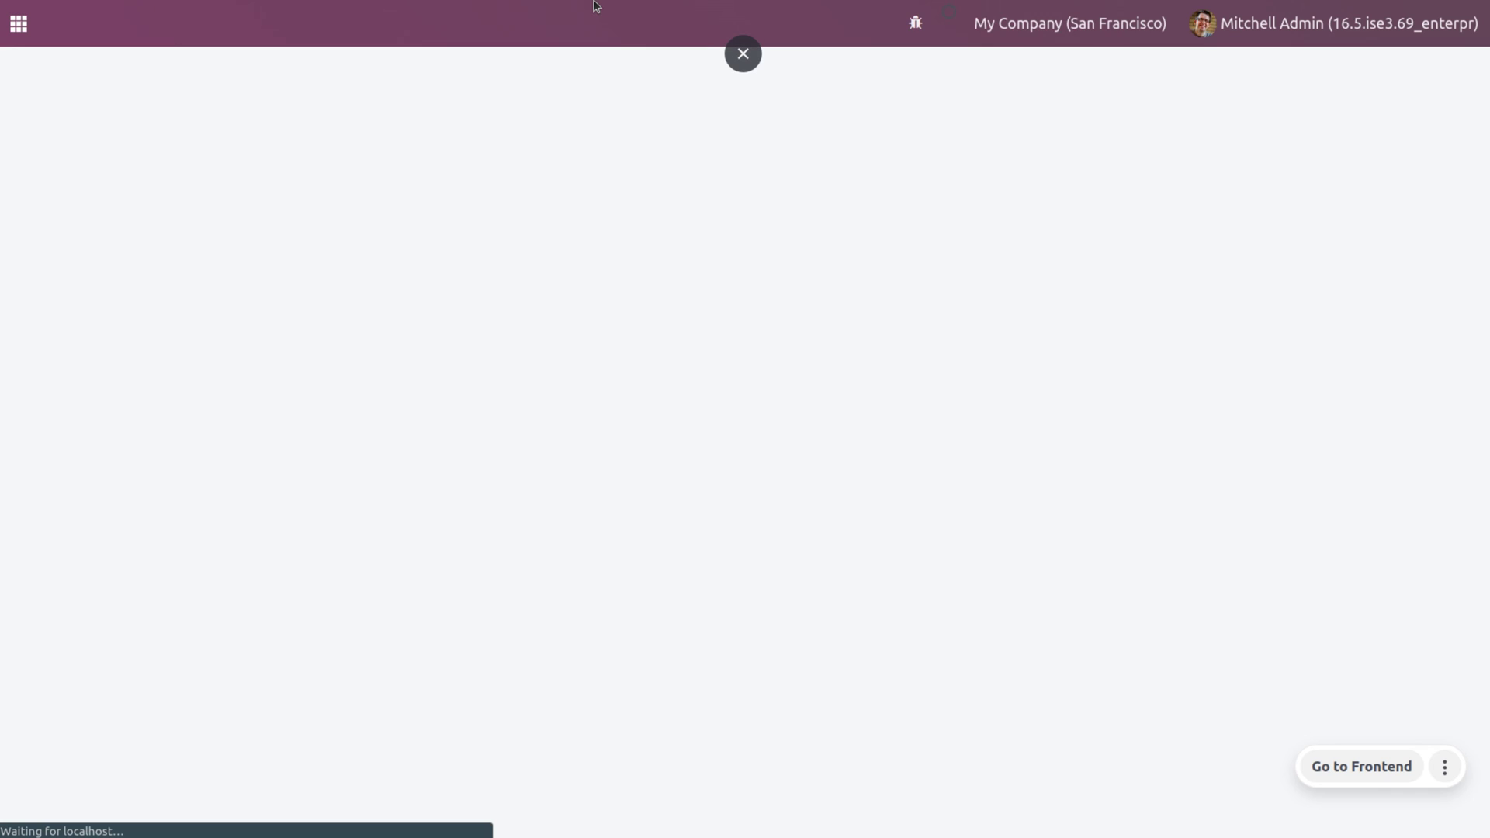
# Enable Flexible Taxes in the Point of Sale settings, save, and open the Fiscal Positions list
pyautogui.click(566, 21)
pyautogui.click(576, 69)
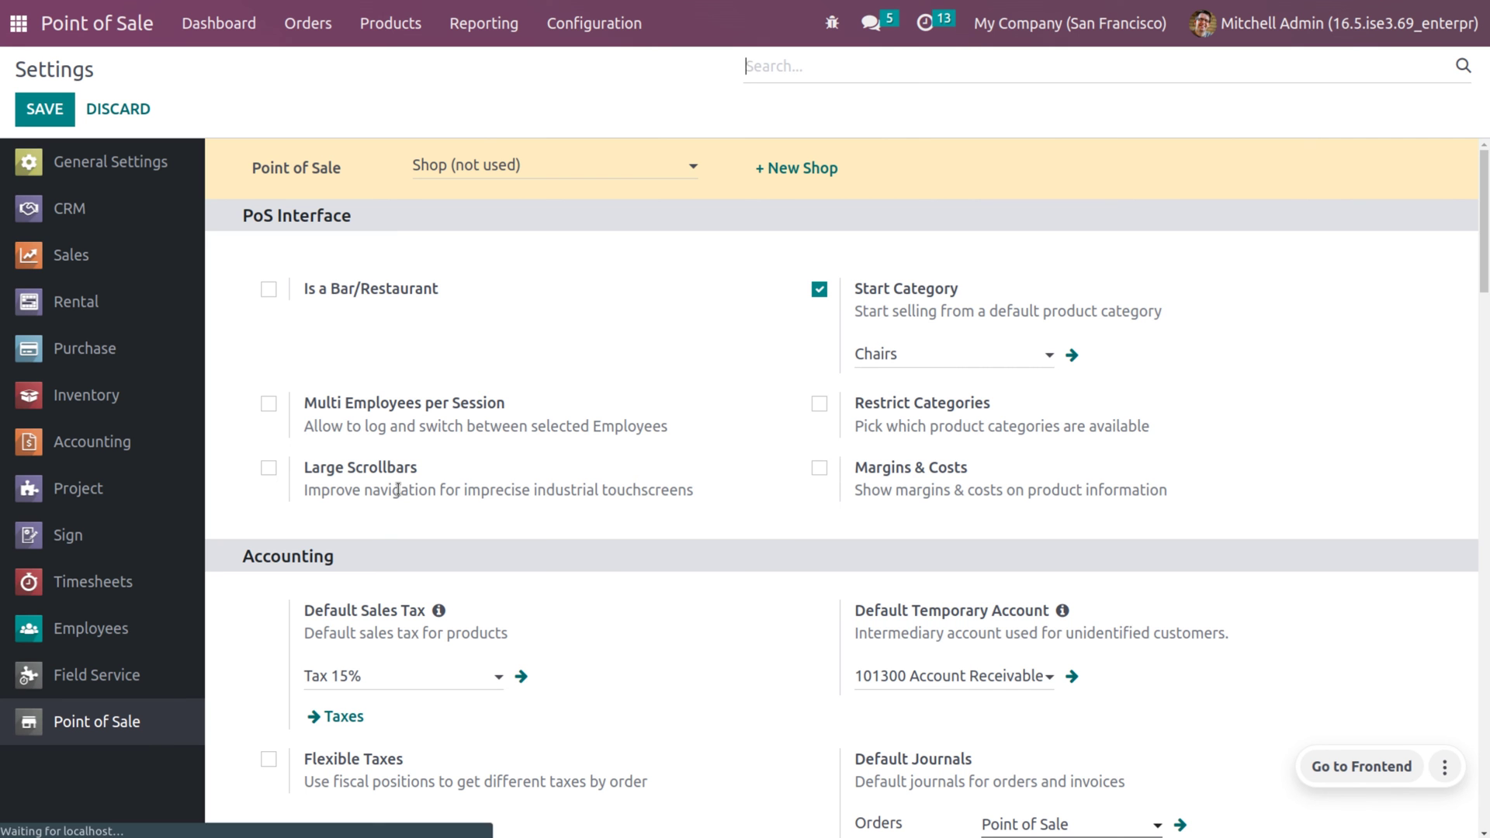
pyautogui.click(269, 760)
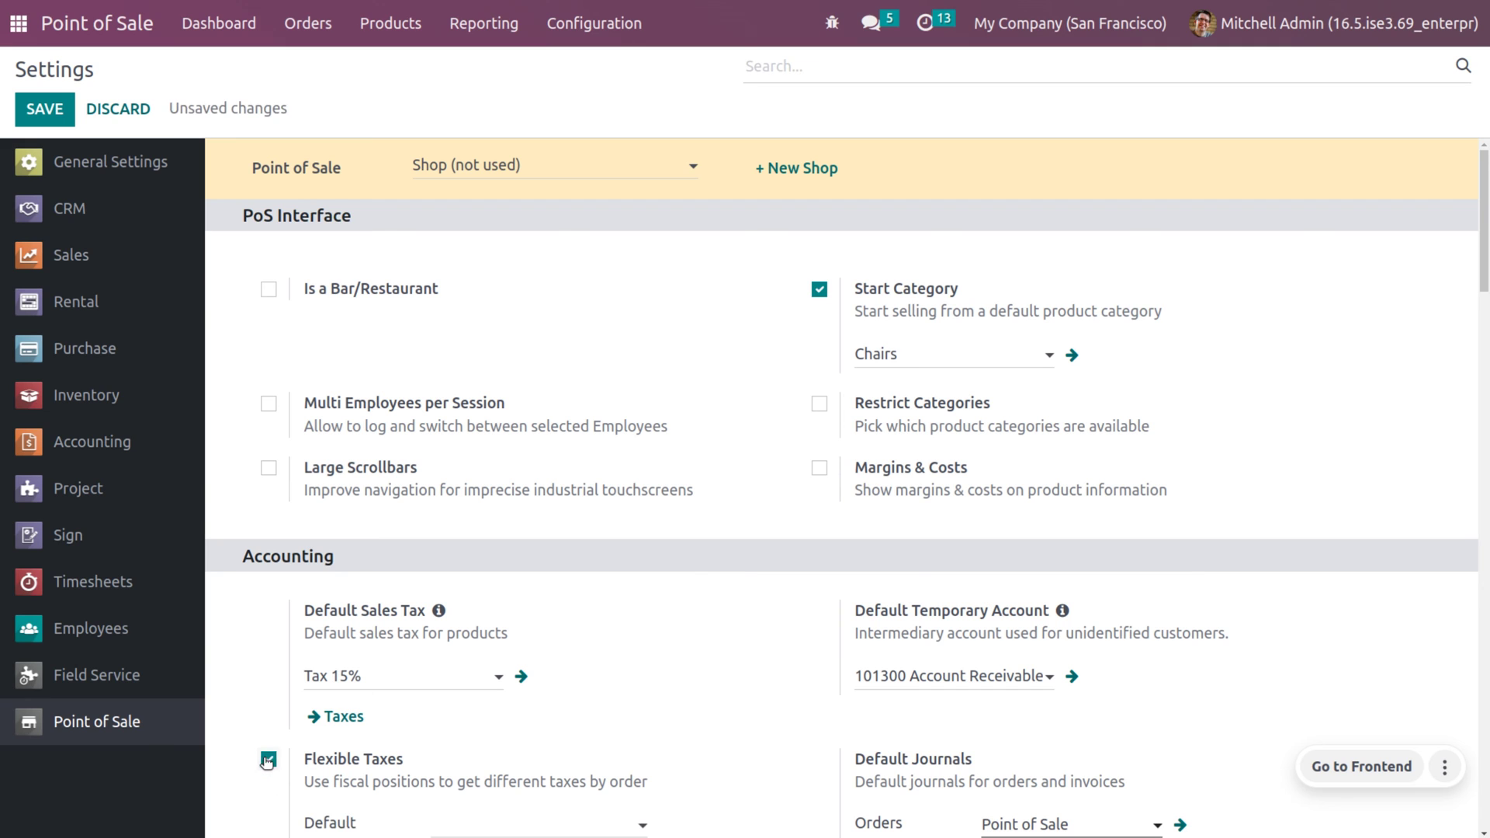
pyautogui.click(48, 113)
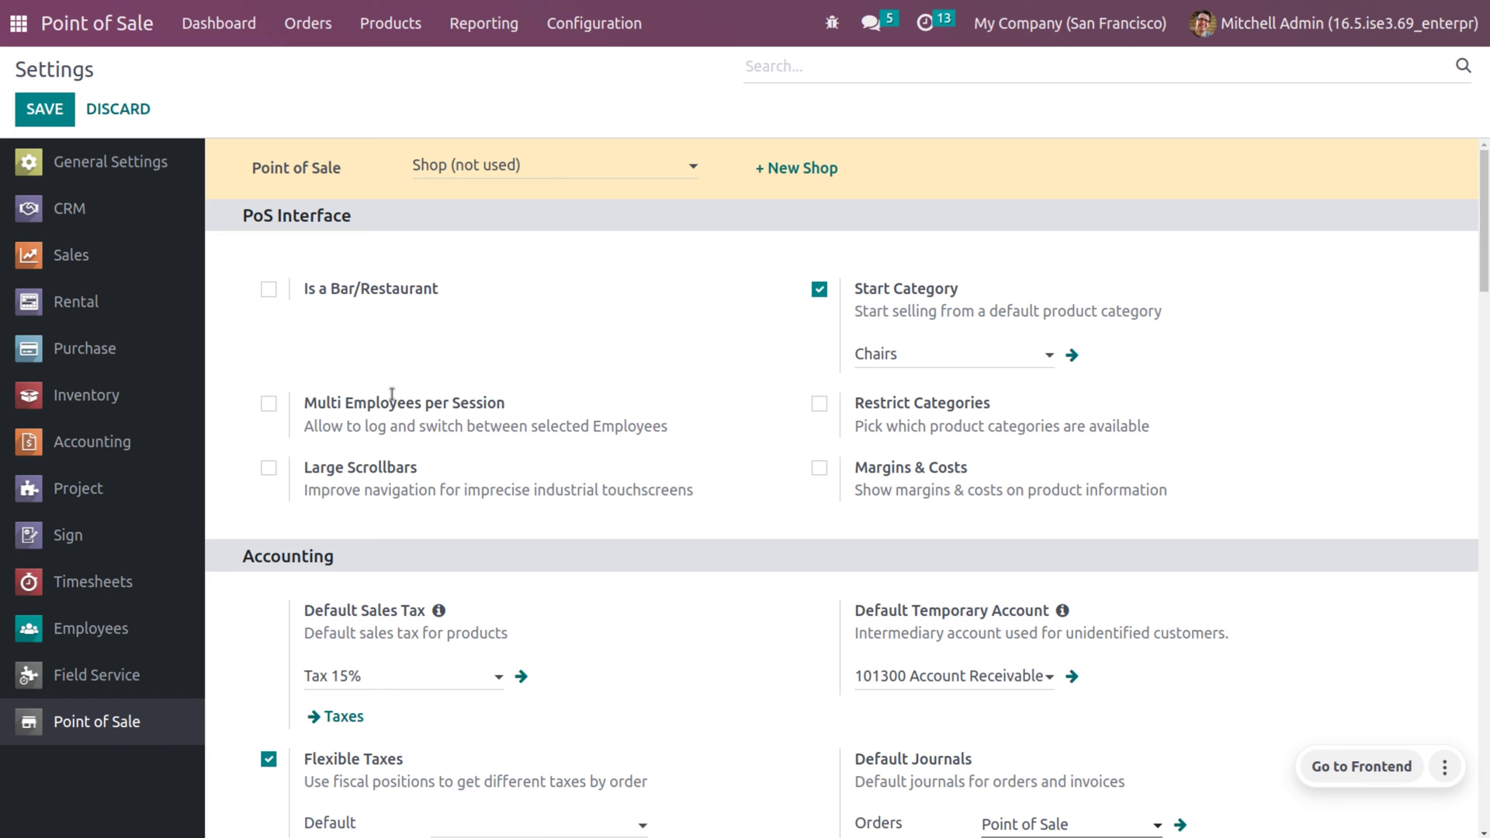
pyautogui.moveTo(1484, 272); pyautogui.dragTo(1485, 315)
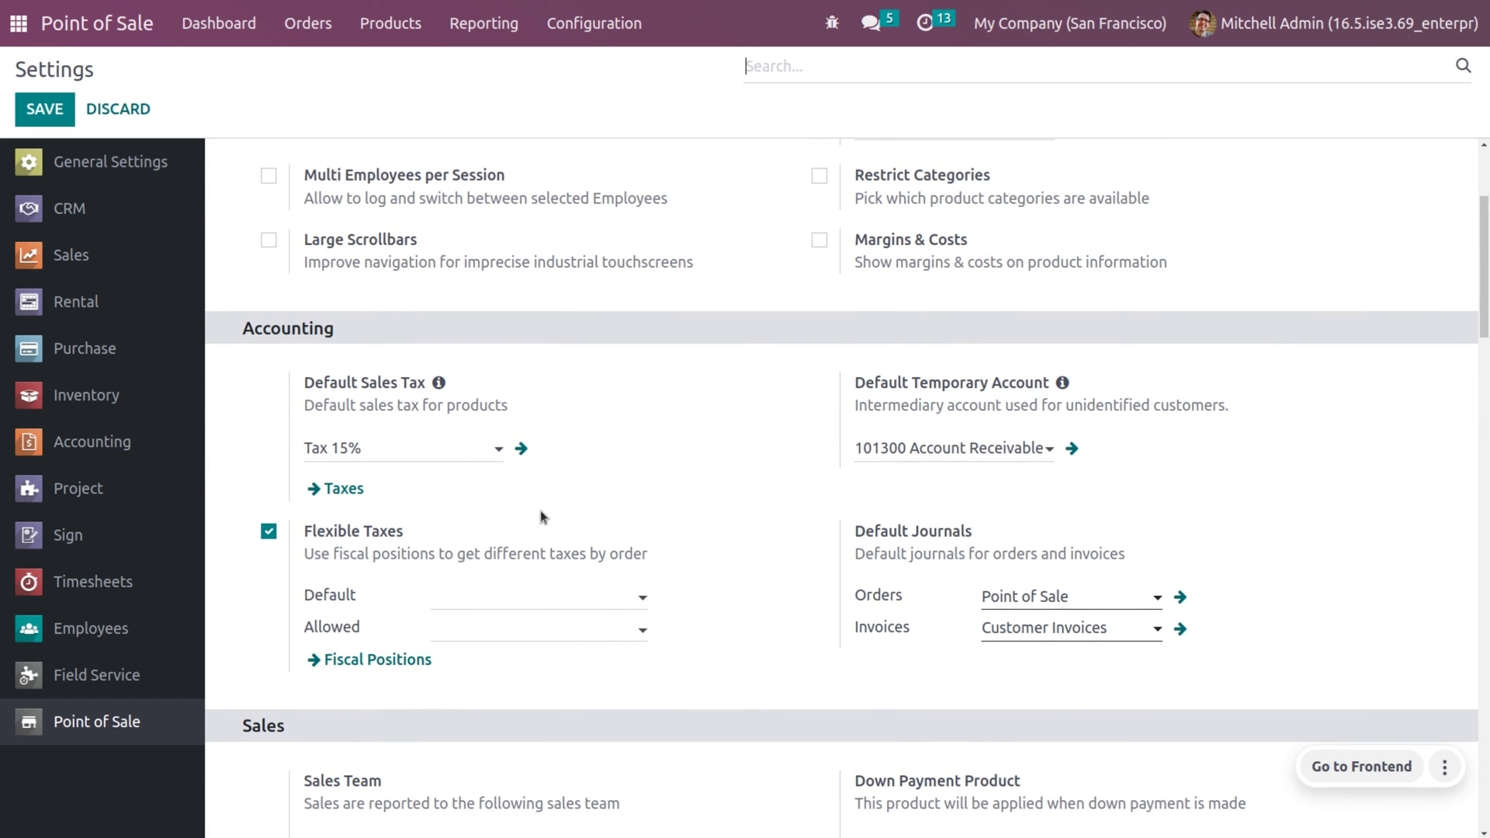
pyautogui.click(336, 661)
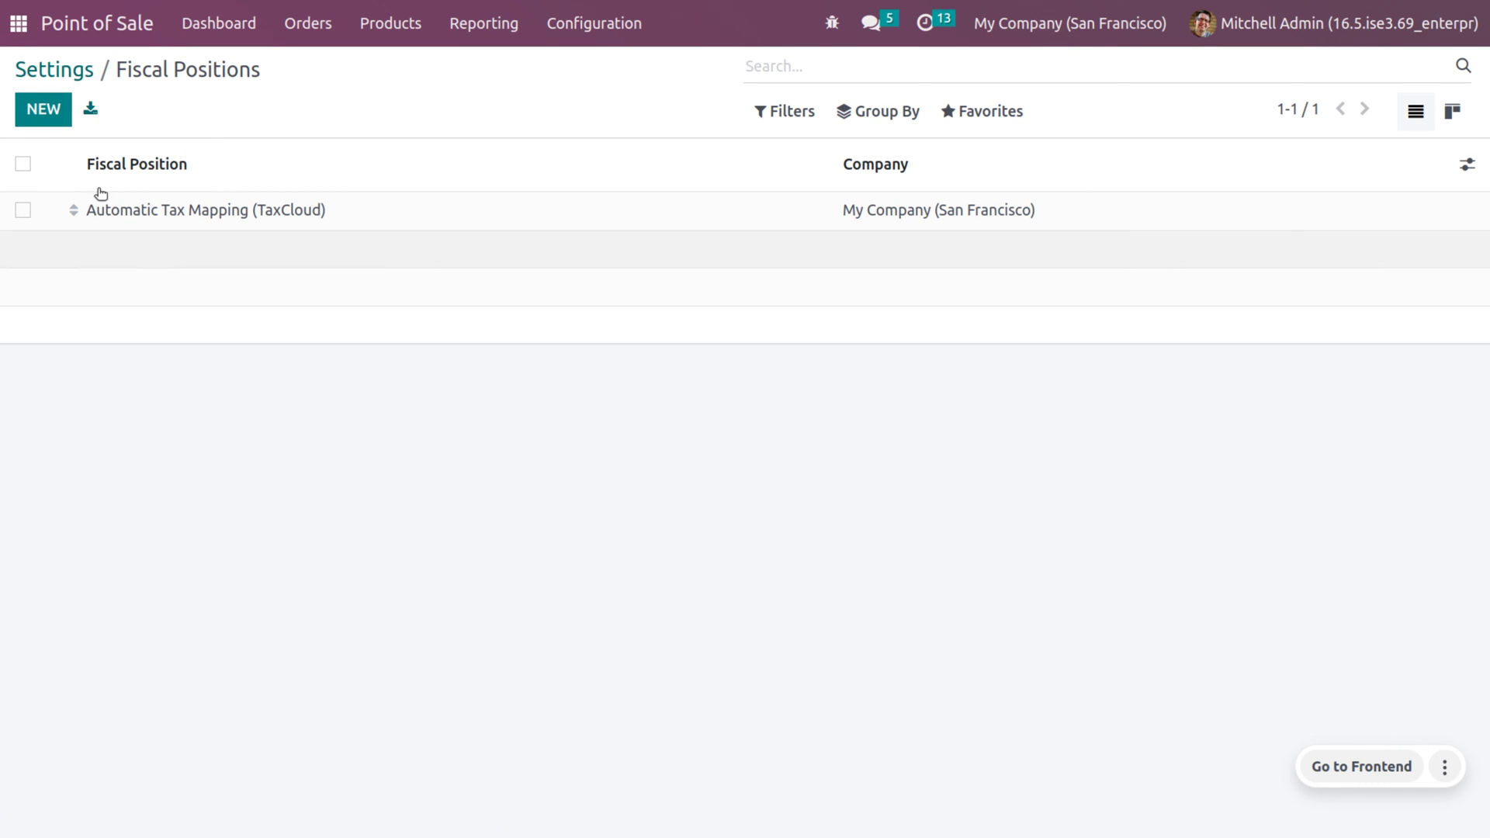
# Create a new fiscal position named 'fiscal position' and add a tax mapping line
pyautogui.click(43, 110)
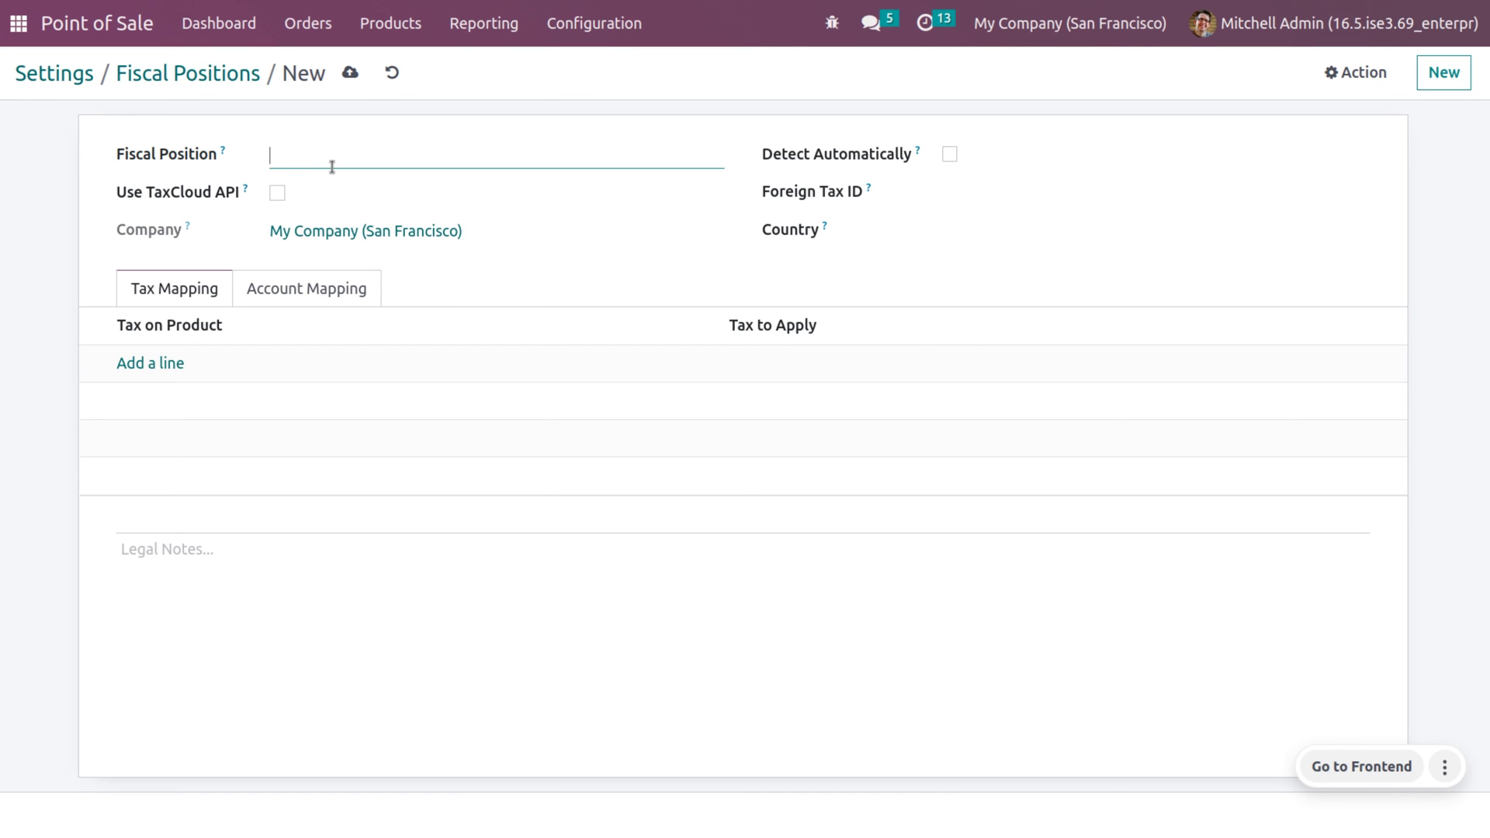
pyautogui.write('fiscal position')
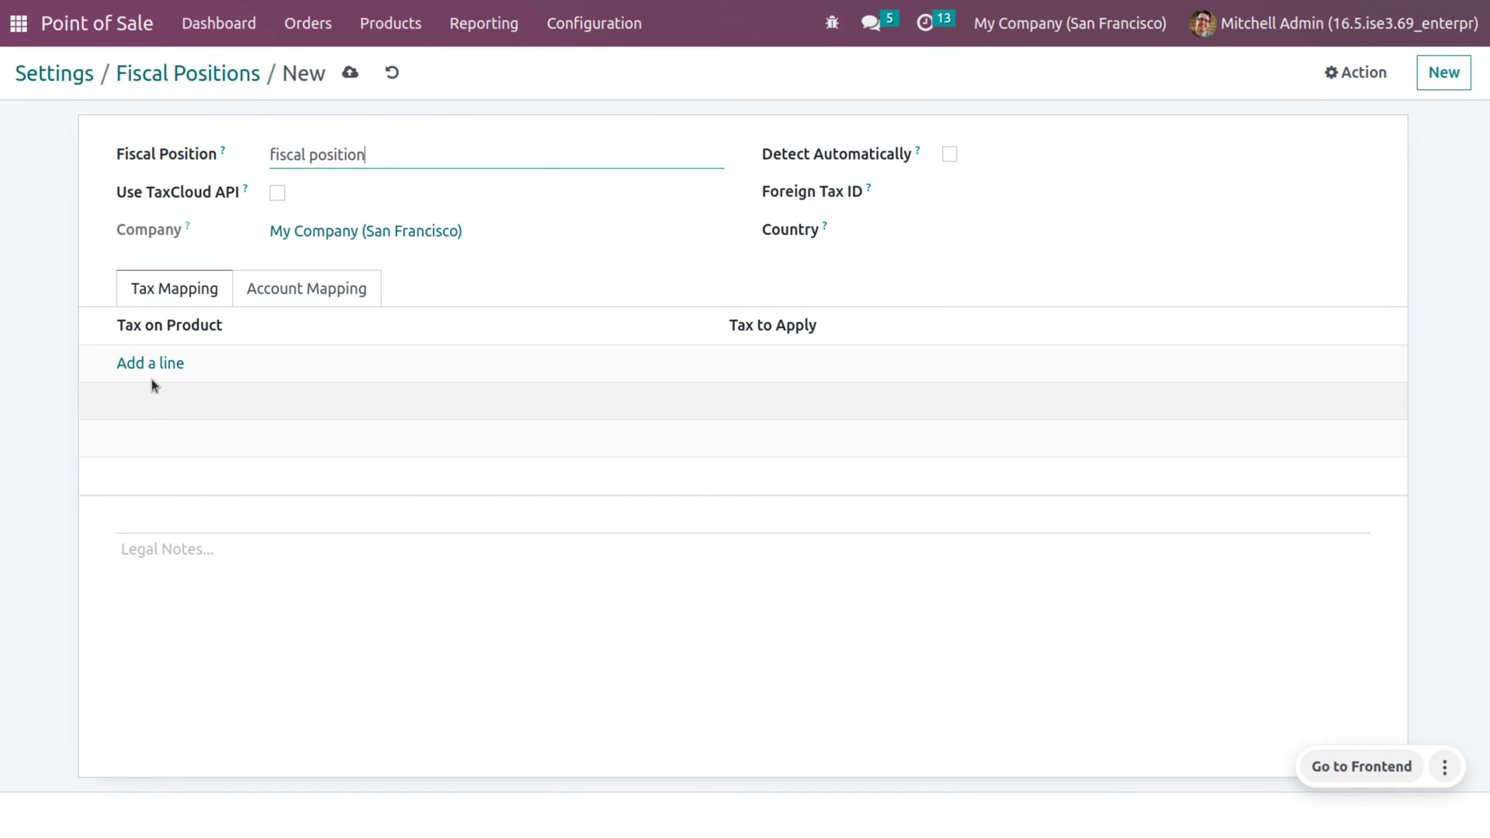
pyautogui.click(162, 364)
pyautogui.click(163, 363)
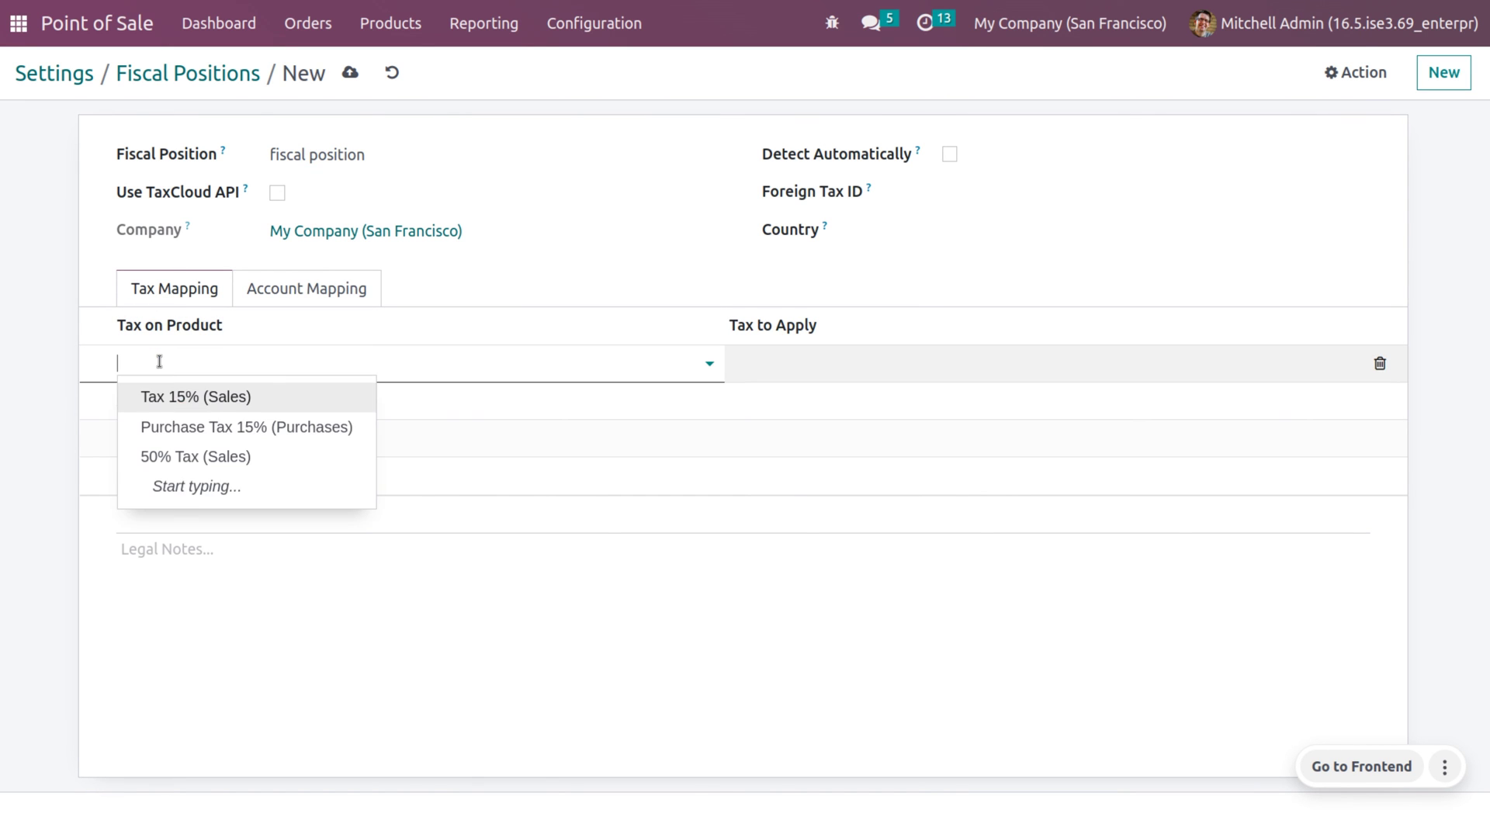
# Map Tax 15% (Sales) to 50% Tax (Sales), save, and return to the Point of Sale settings
pyautogui.click(179, 396)
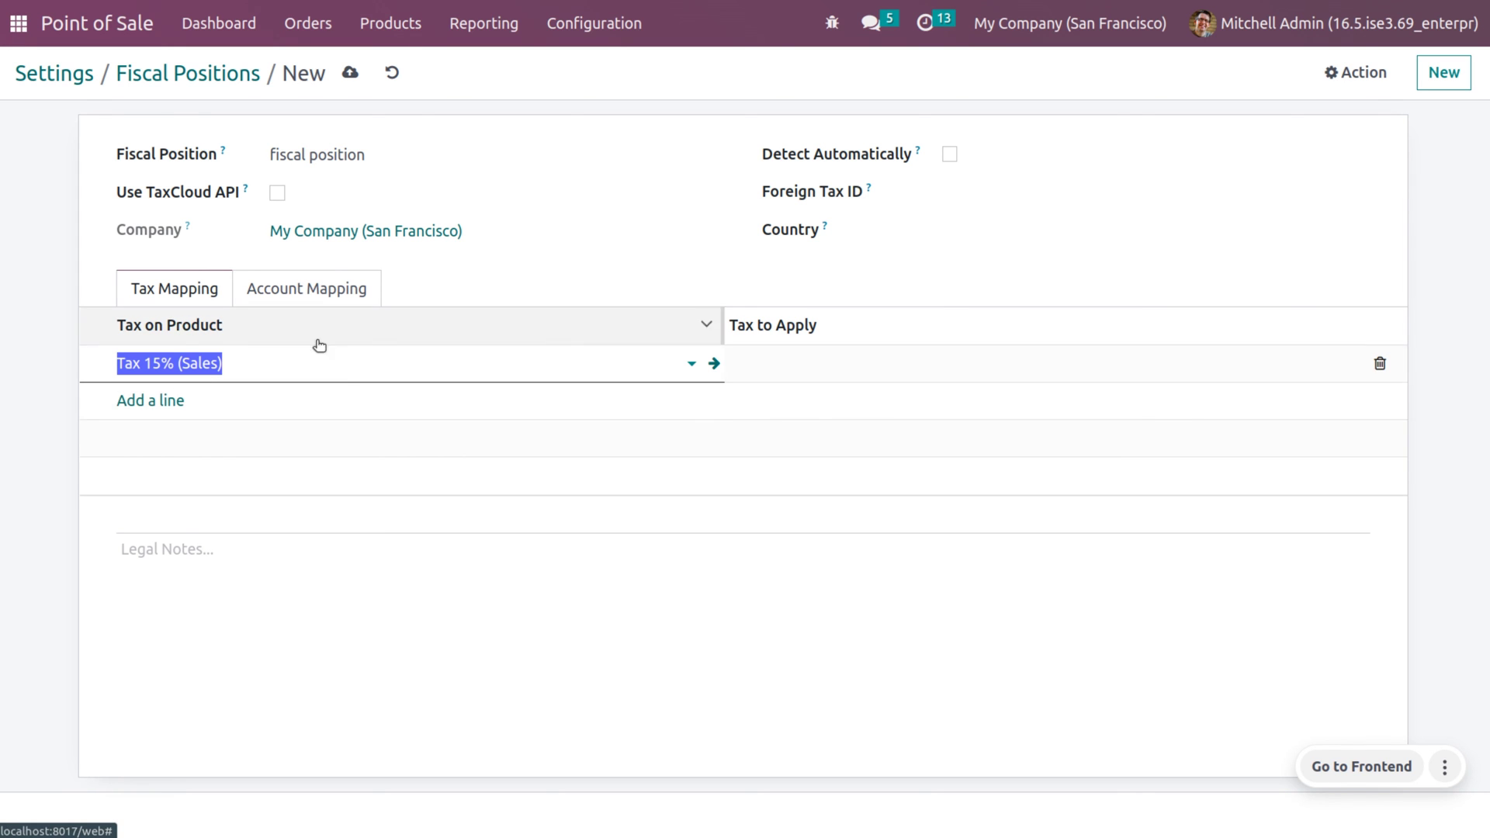
pyautogui.click(765, 362)
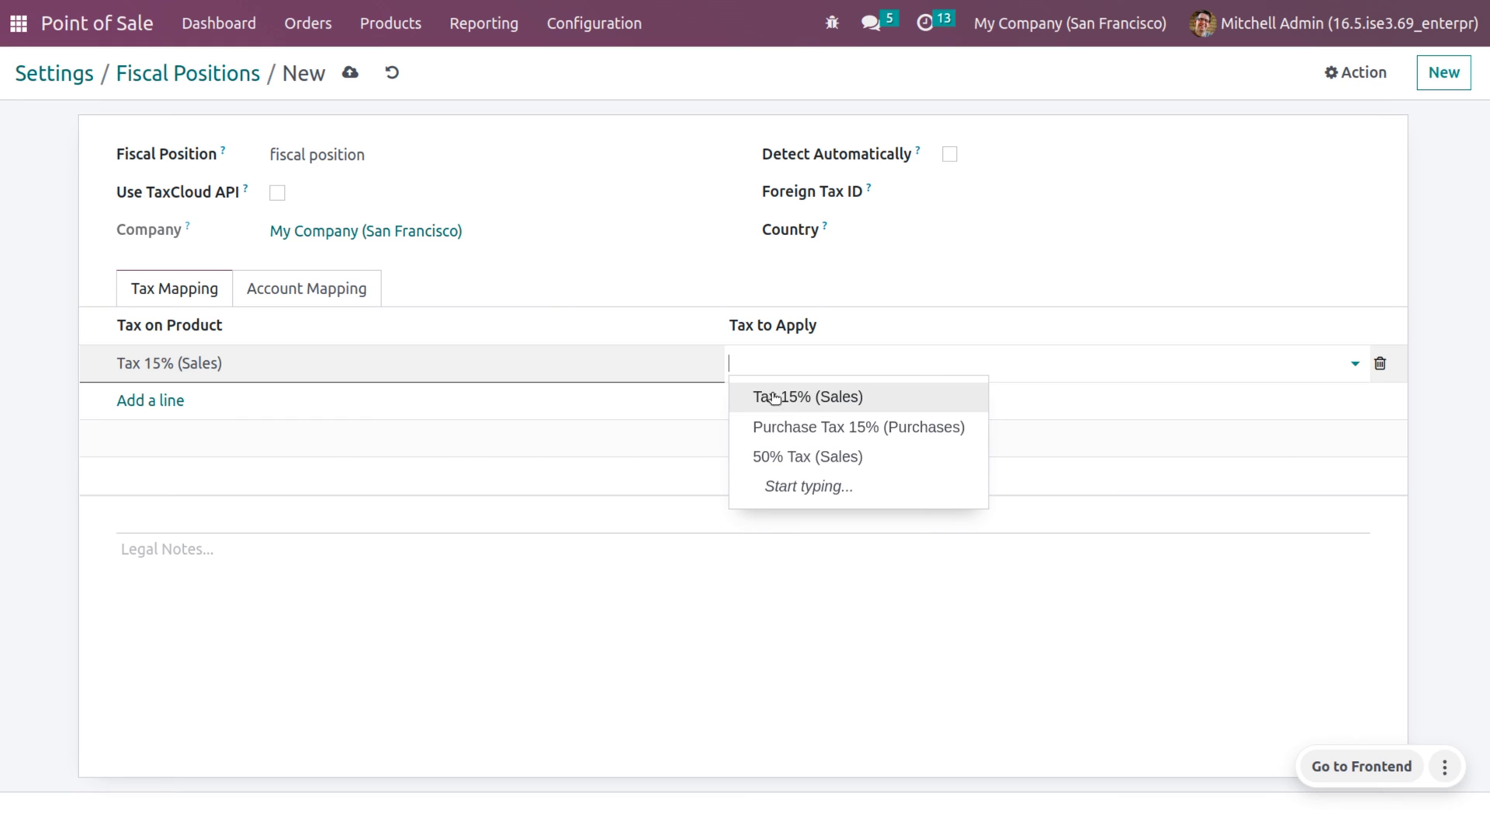
pyautogui.click(797, 456)
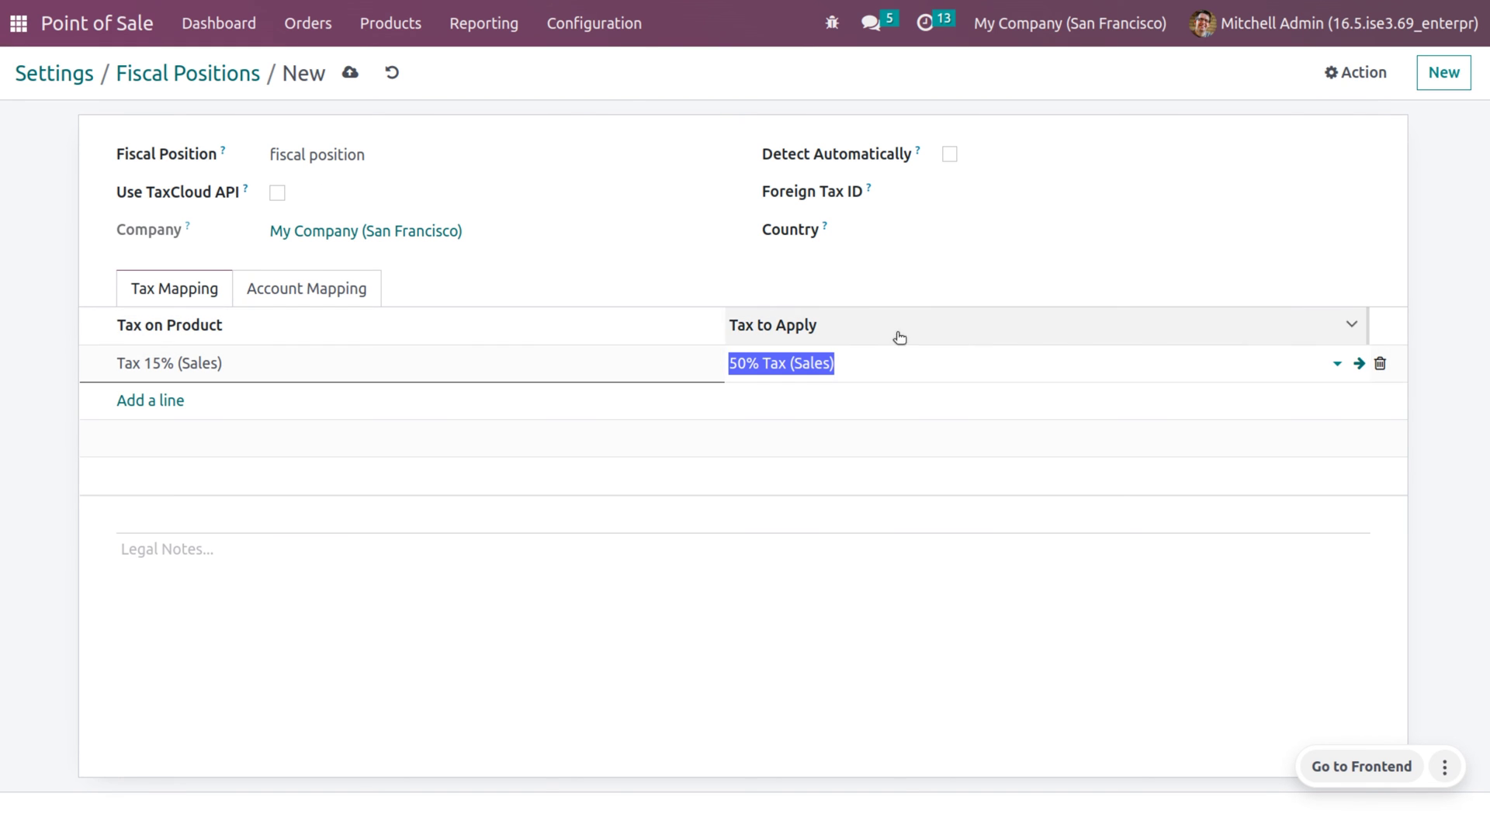
pyautogui.click(348, 74)
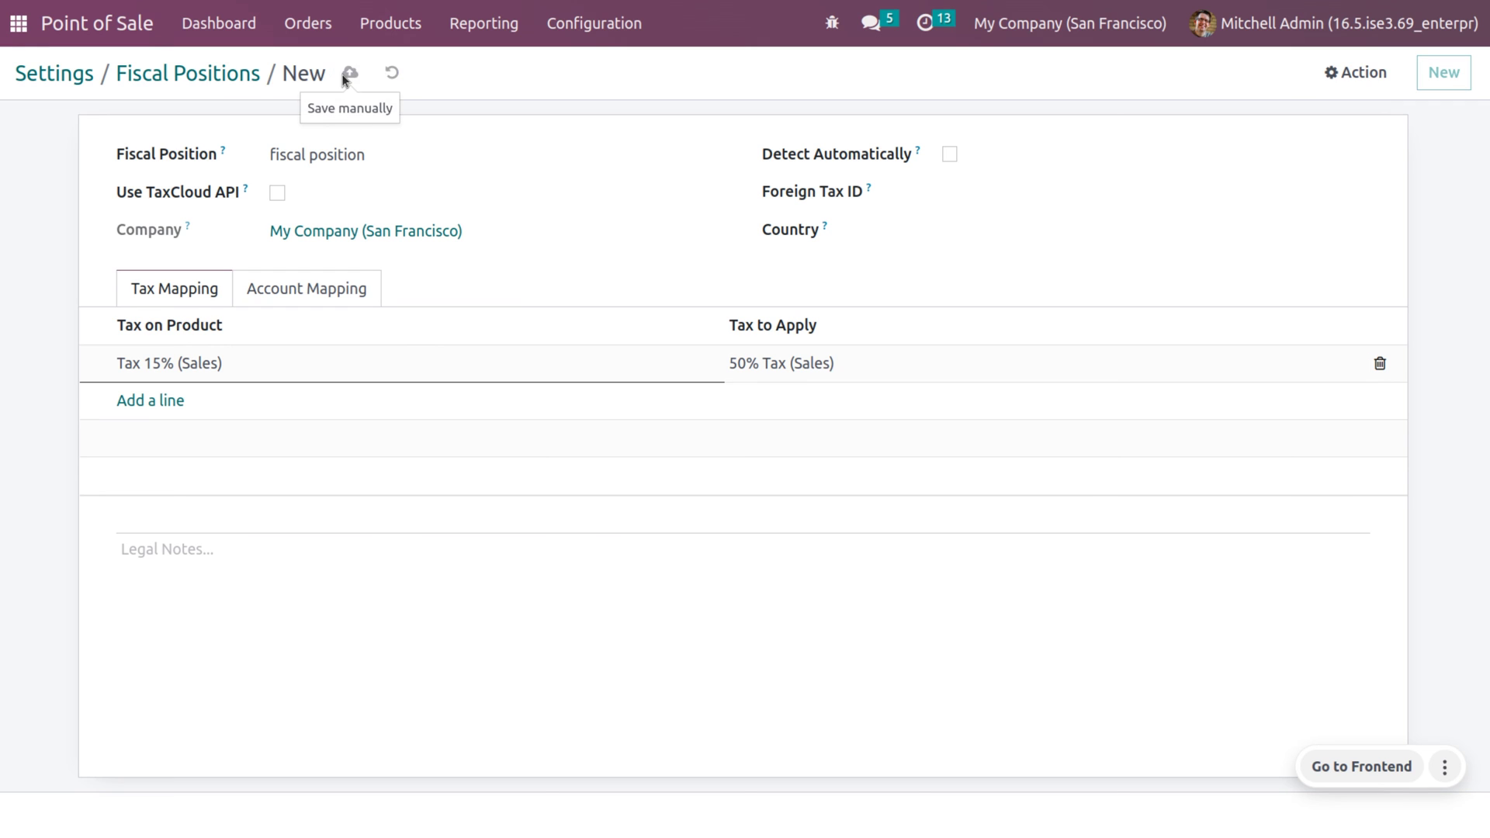
pyautogui.click(192, 74)
pyautogui.click(81, 72)
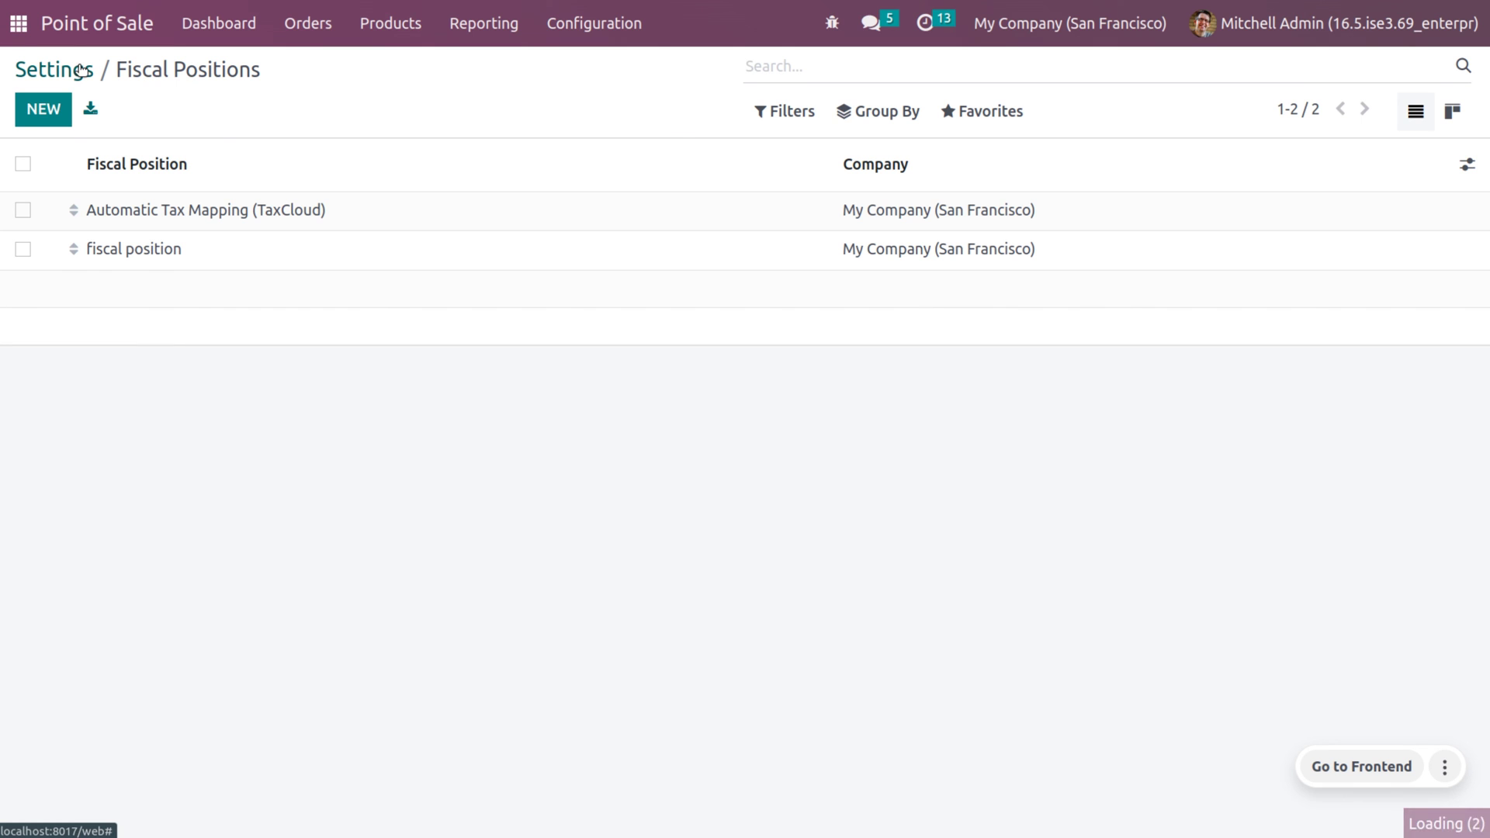
# Set 'fiscal position' as both default and allowed fiscal position, save, and start a new session
pyautogui.scroll(-5, 896, 399)
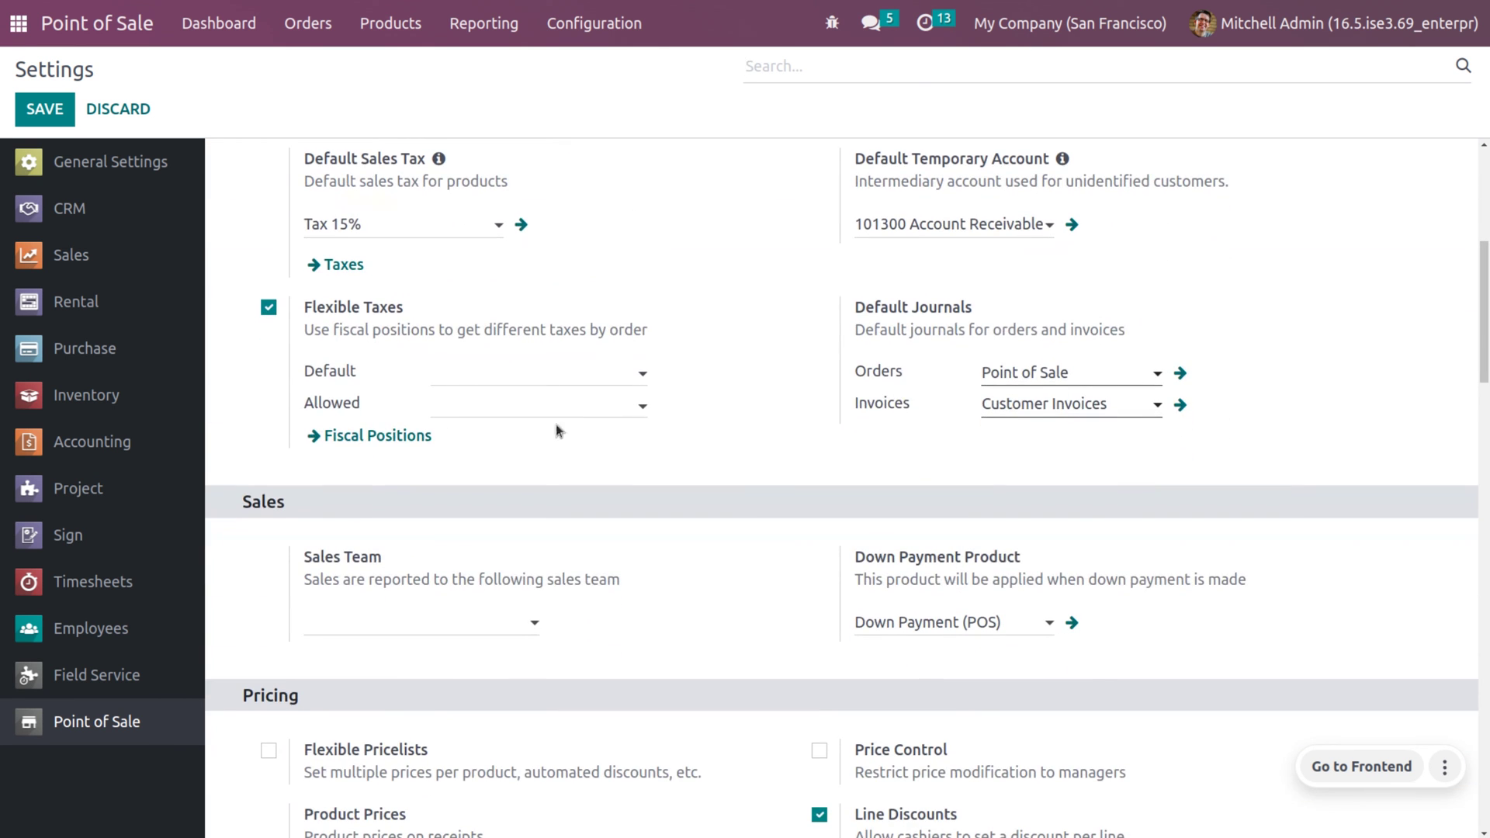
pyautogui.click(546, 374)
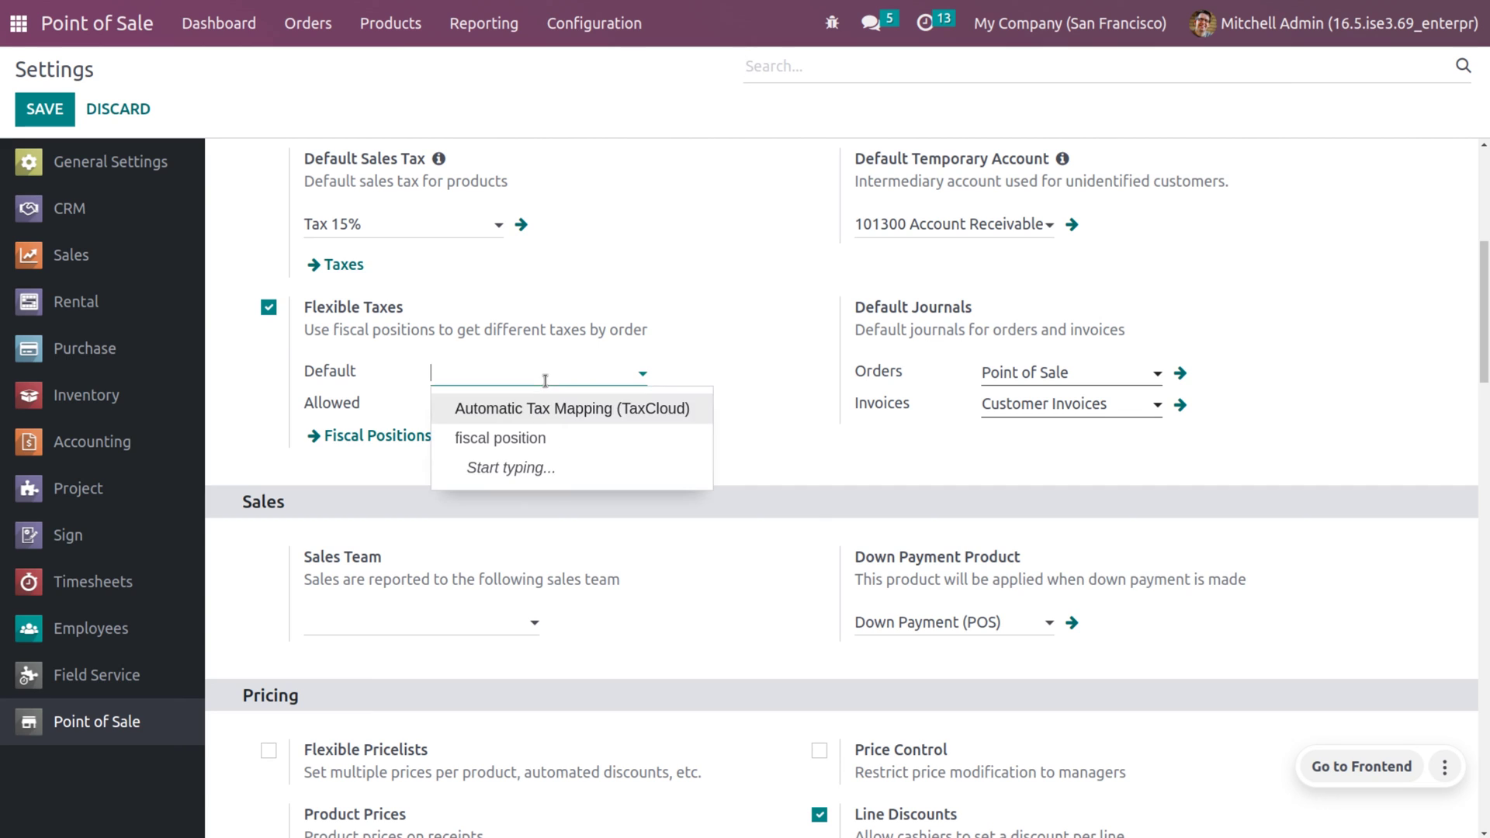
pyautogui.click(517, 438)
pyautogui.click(493, 401)
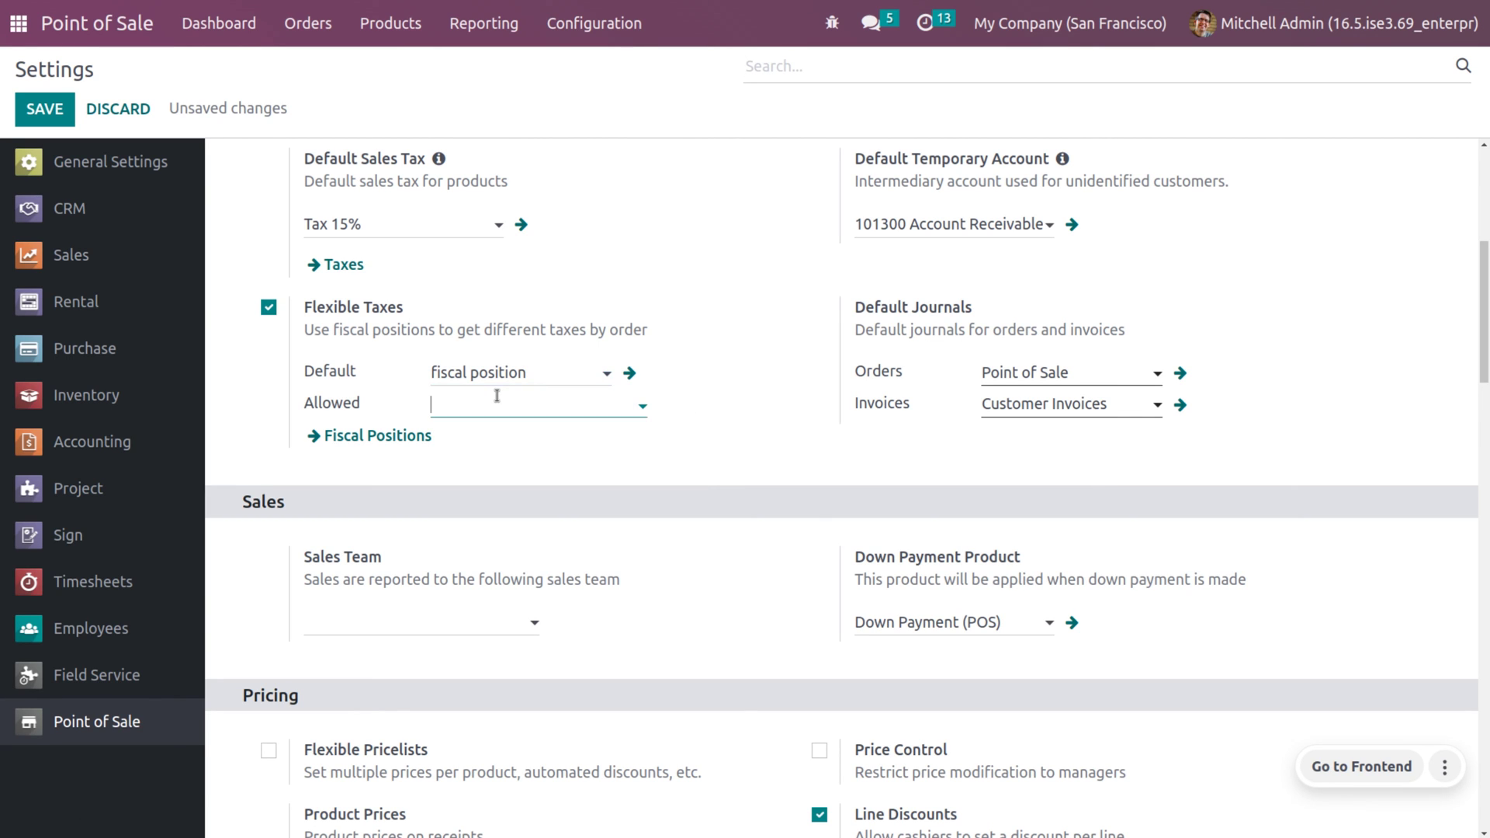
pyautogui.click(501, 465)
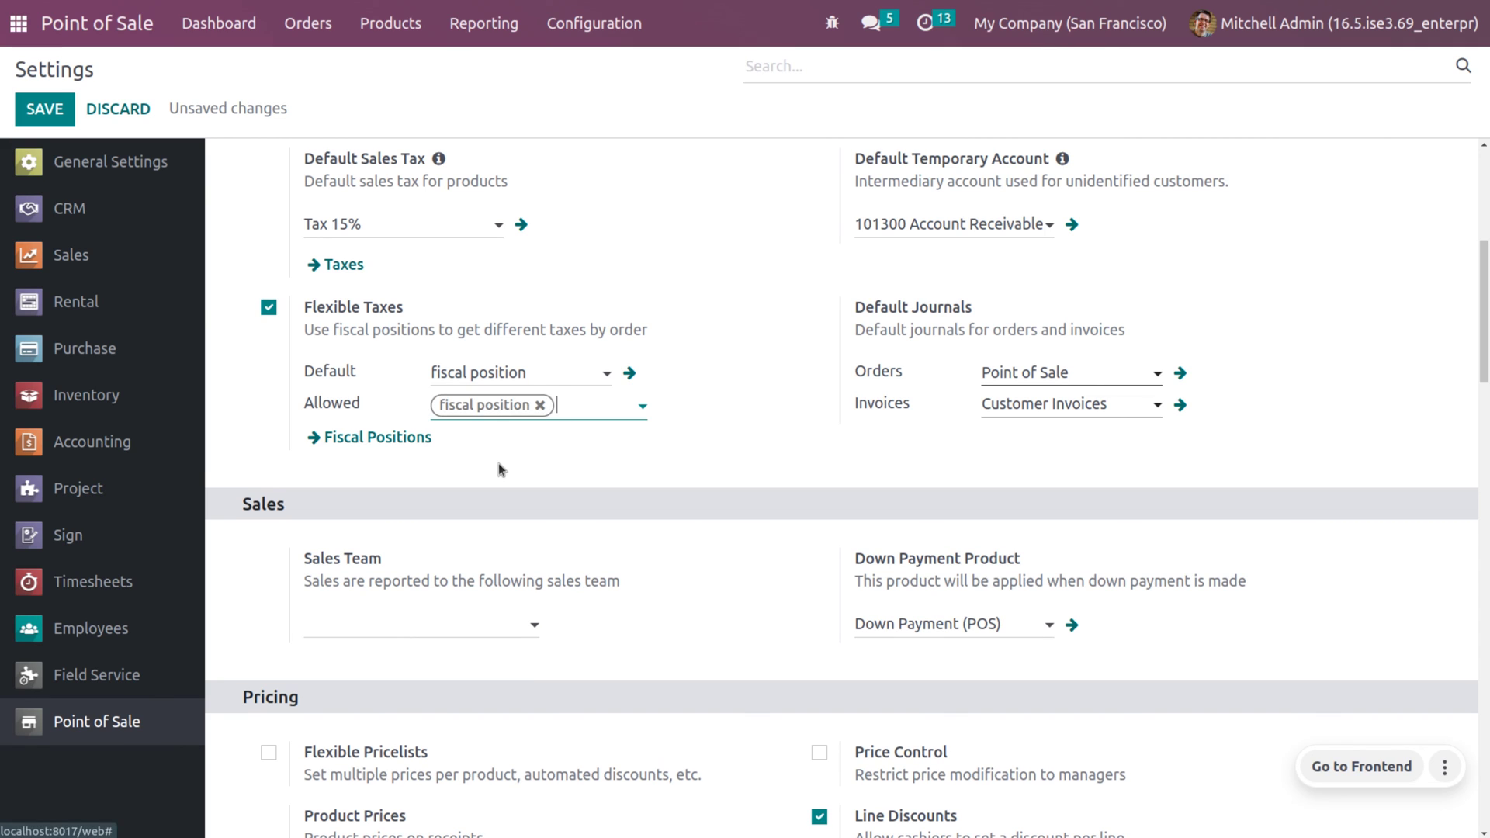
pyautogui.click(67, 115)
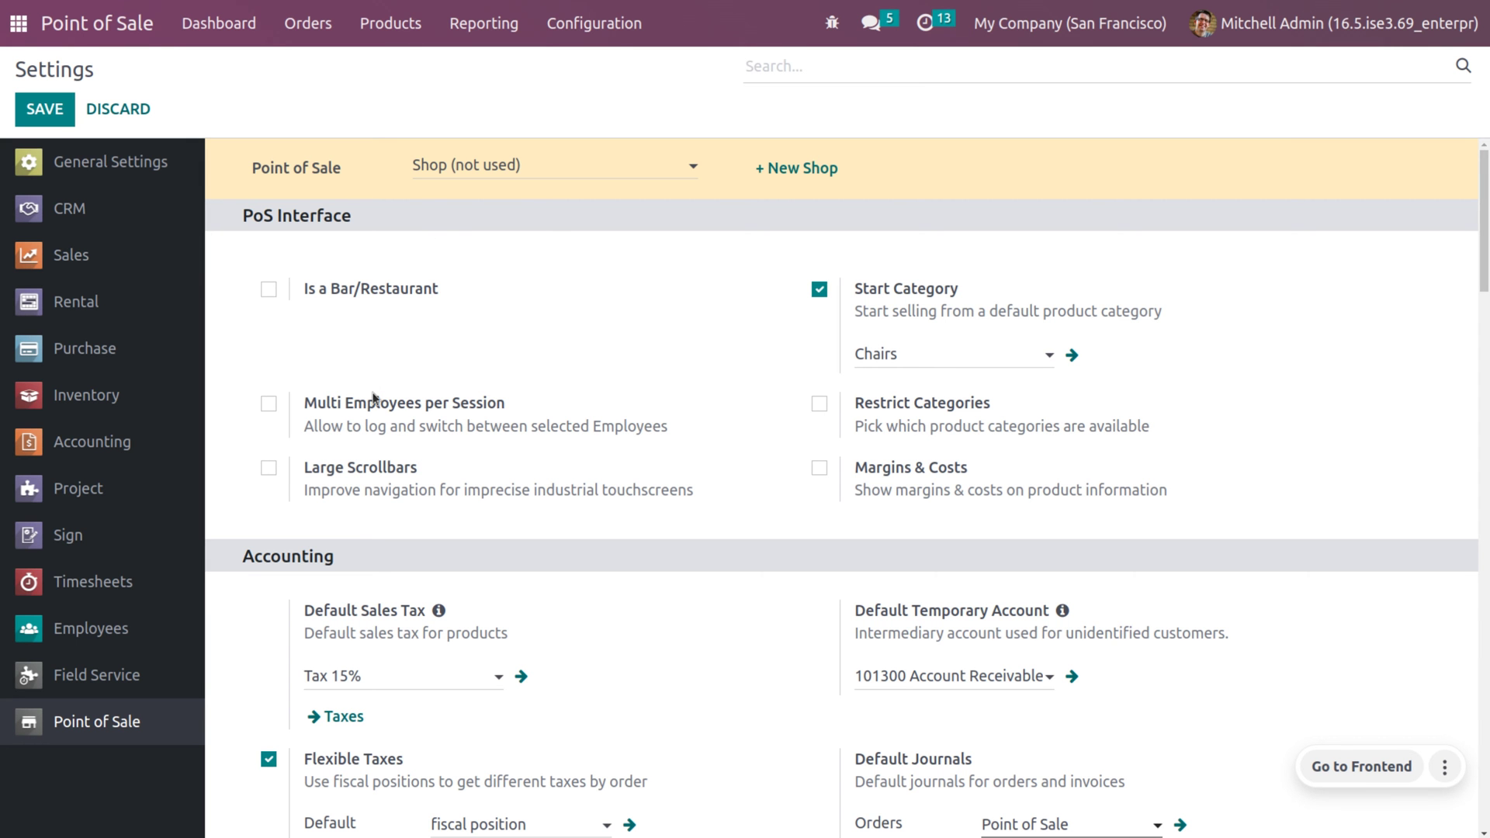
pyautogui.moveTo(1480, 207); pyautogui.dragTo(1479, 252)
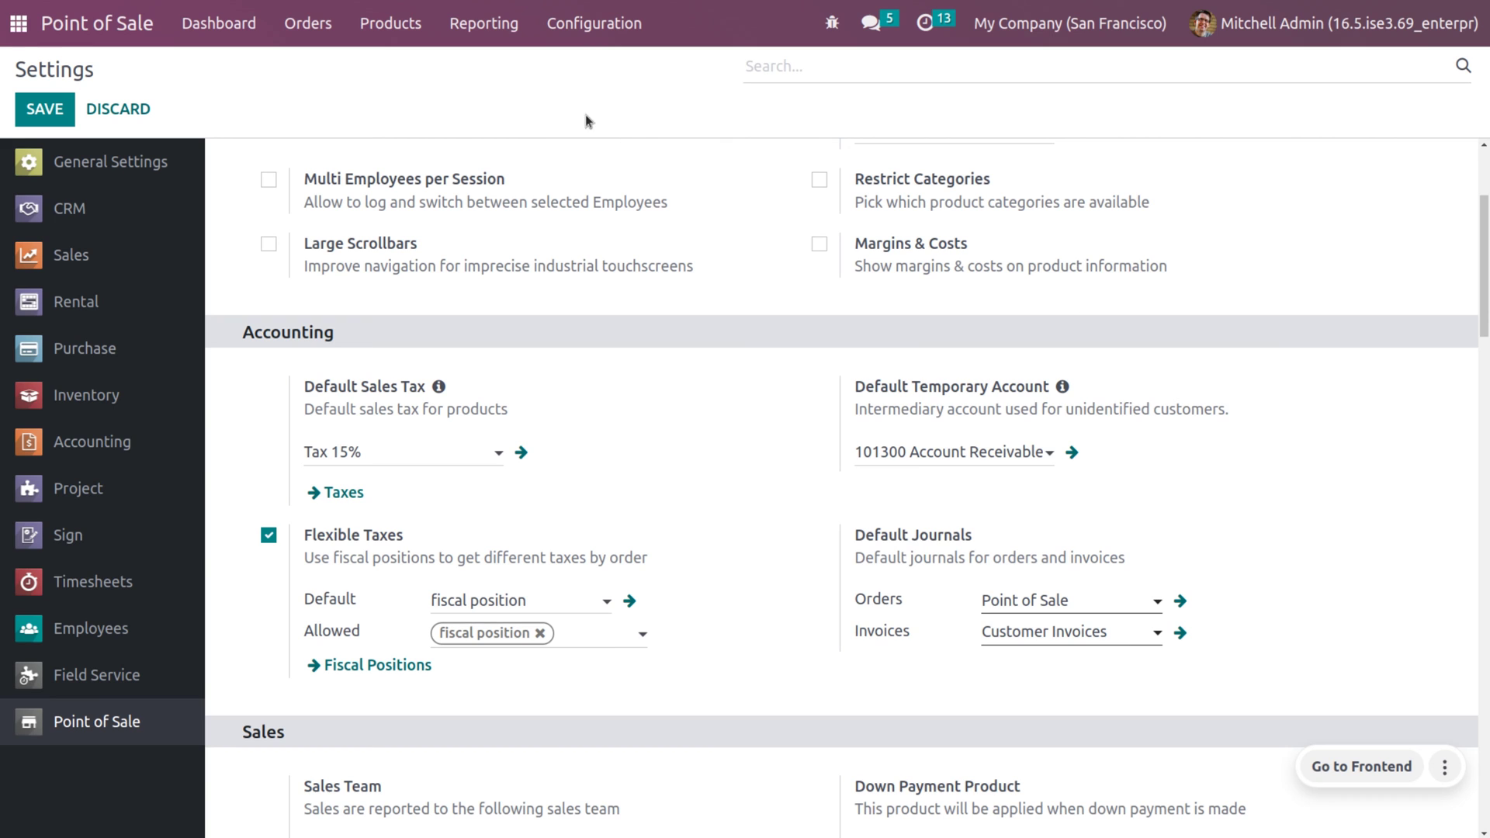
pyautogui.click(222, 25)
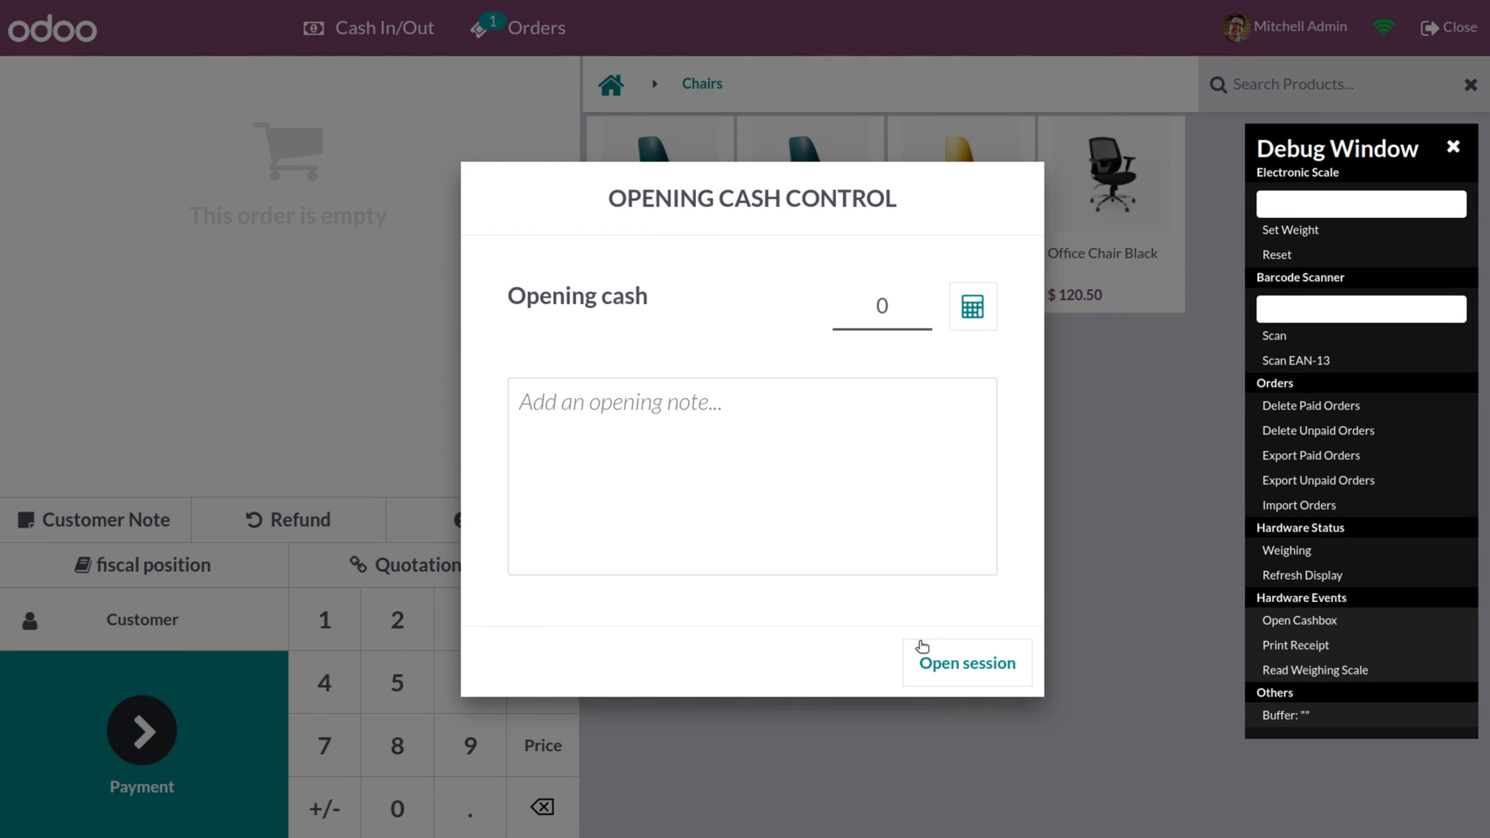
# Open the session with zero cash and add Acoustic Bloc Screens, totalling $442.50 with $147.50 taxes
pyautogui.click(939, 665)
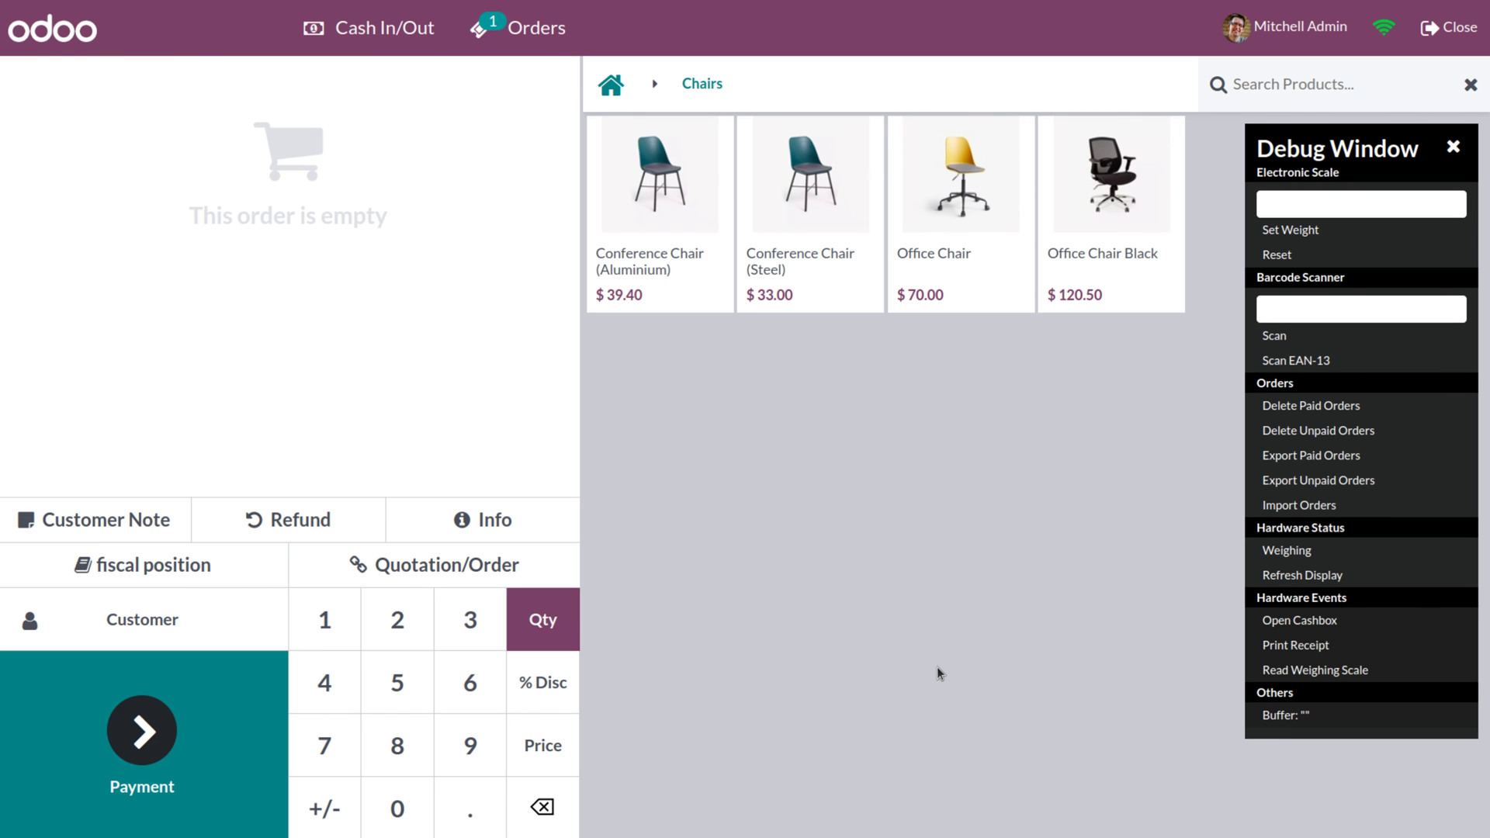
pyautogui.click(604, 84)
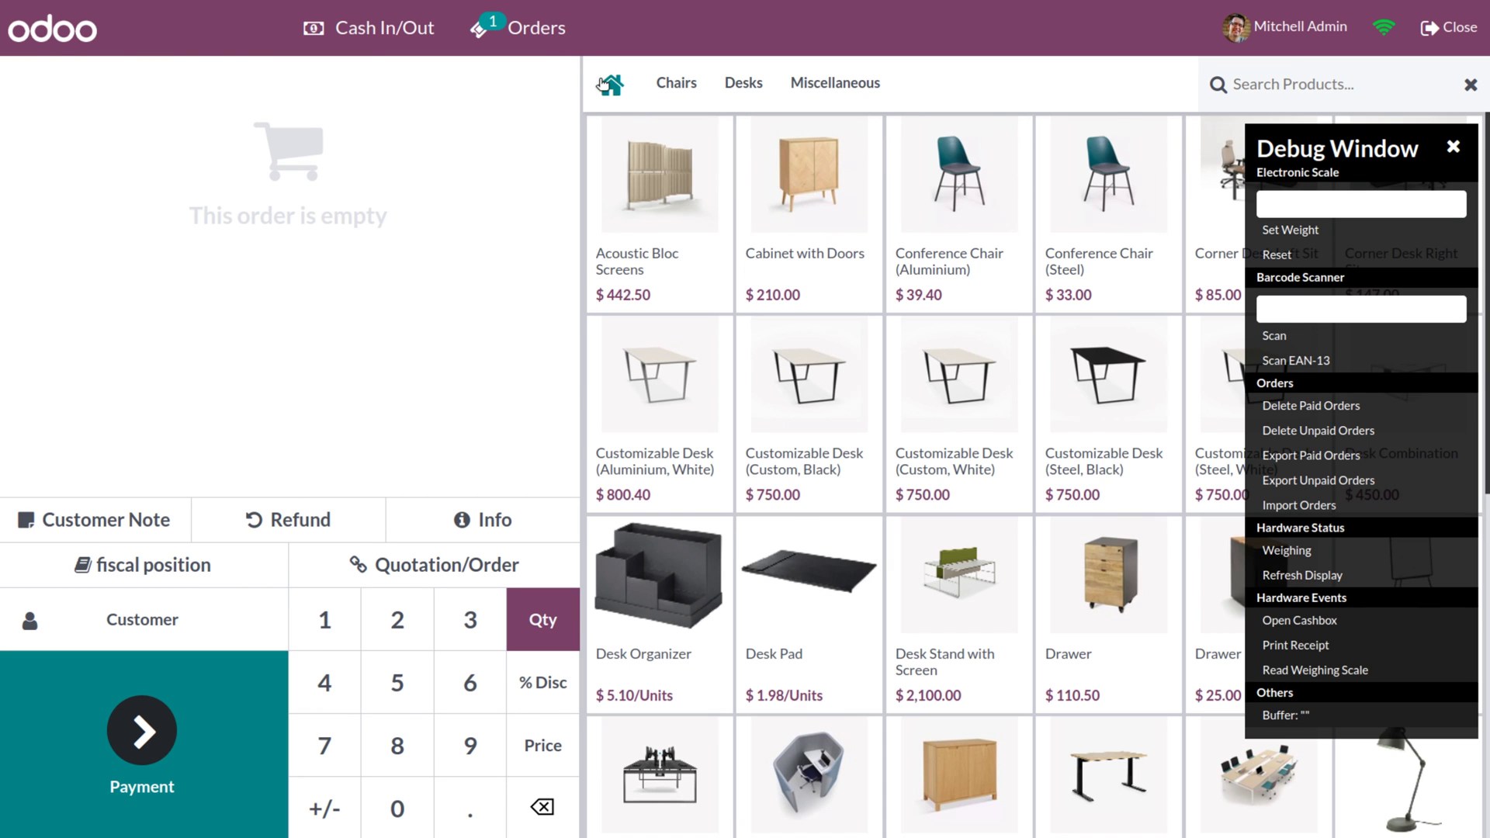
pyautogui.click(636, 153)
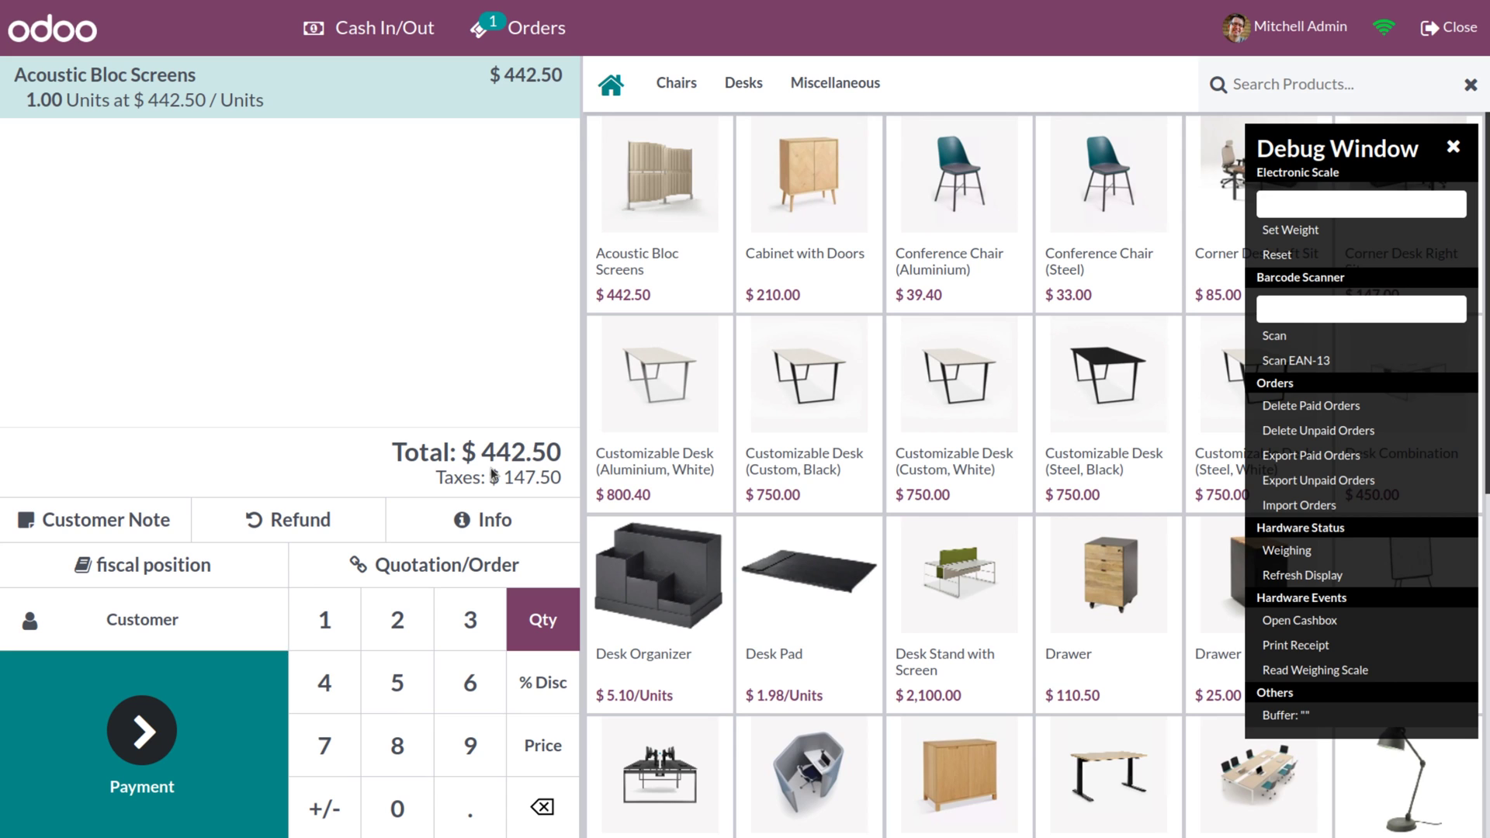
pyautogui.click(176, 567)
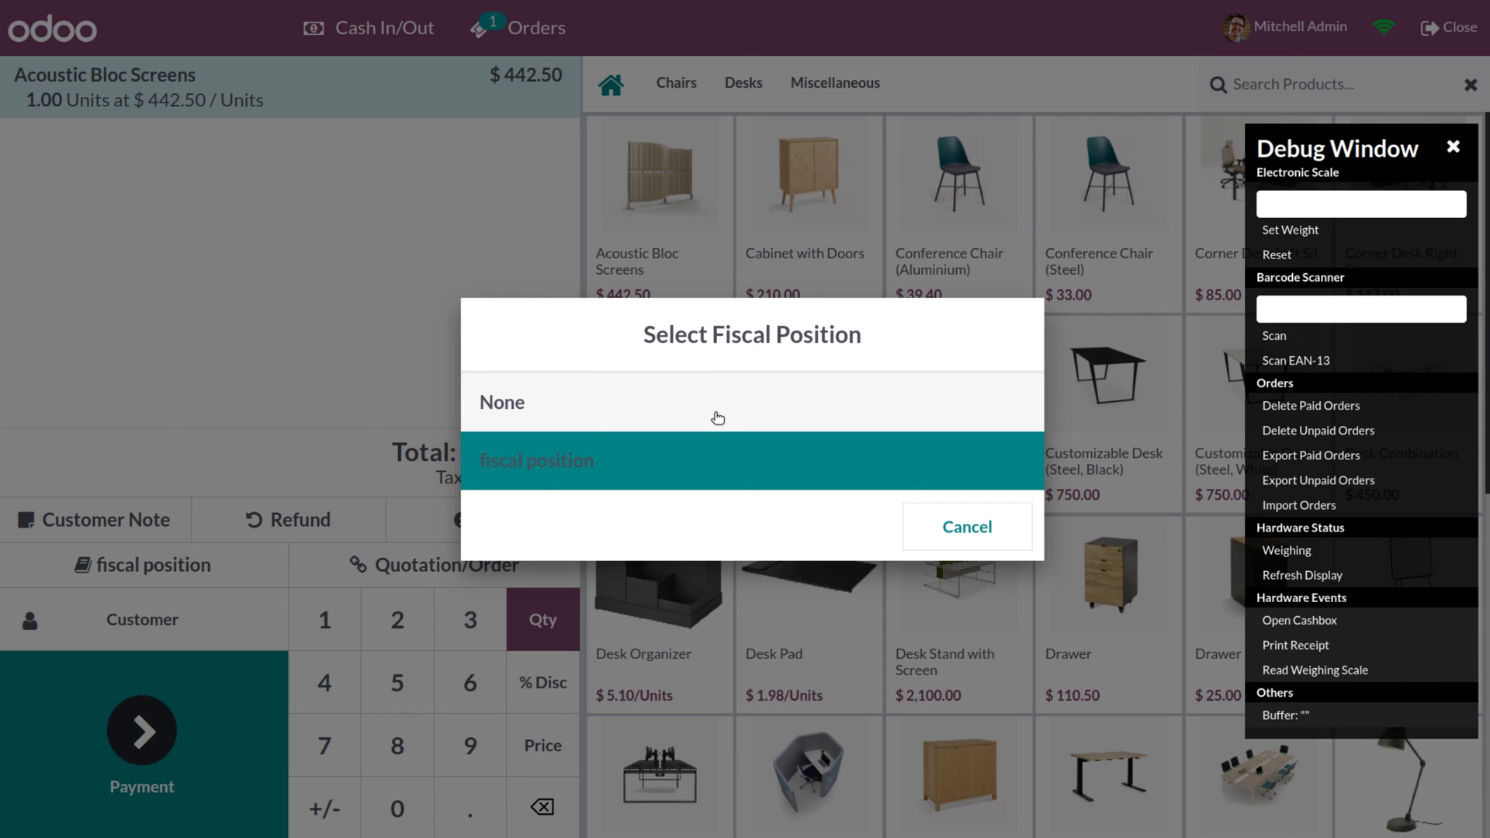
# Set the order's fiscal position to None and preview the payment screen
pyautogui.click(869, 419)
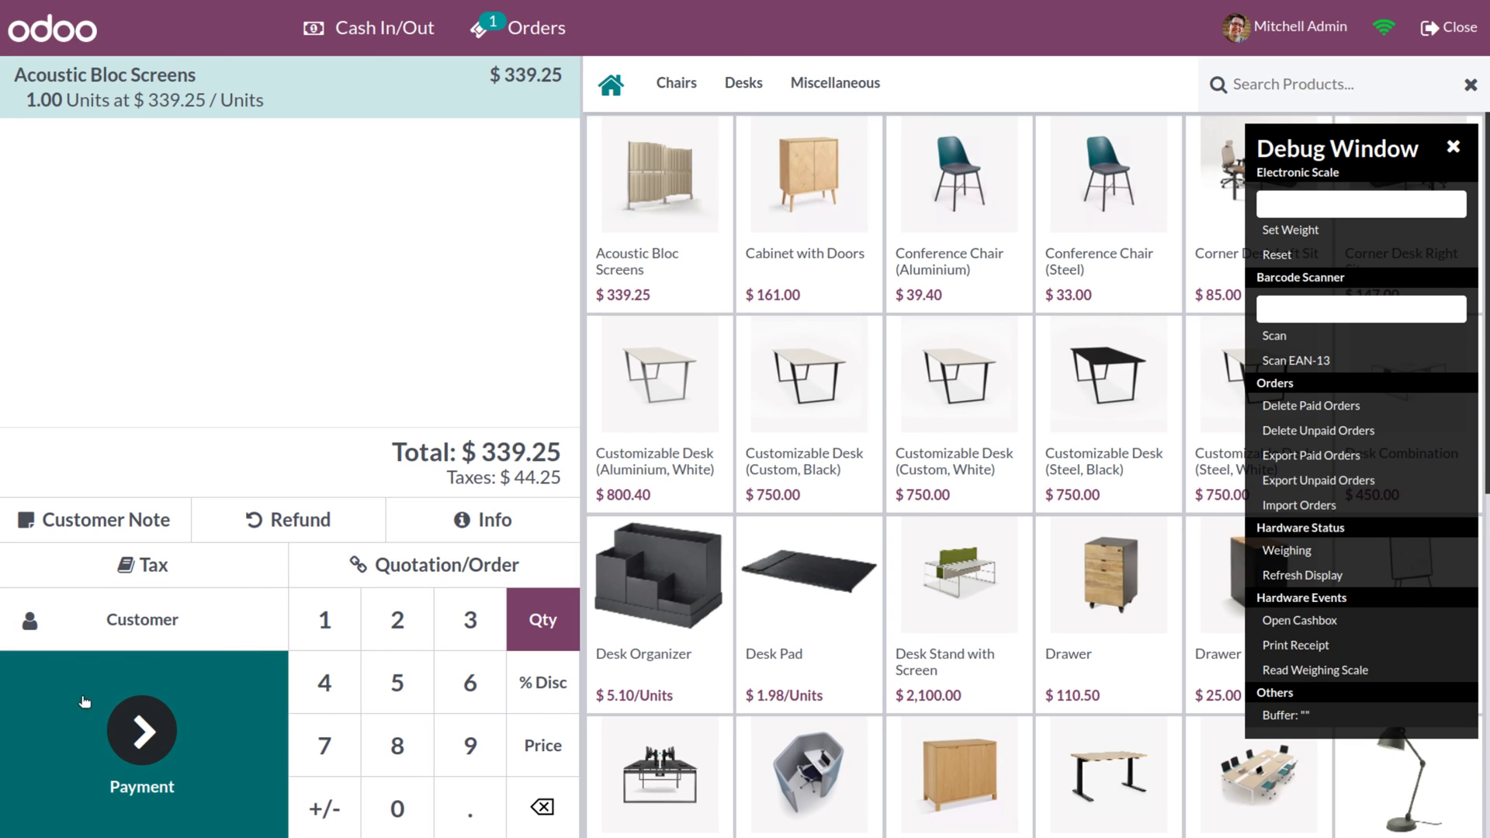
pyautogui.click(133, 744)
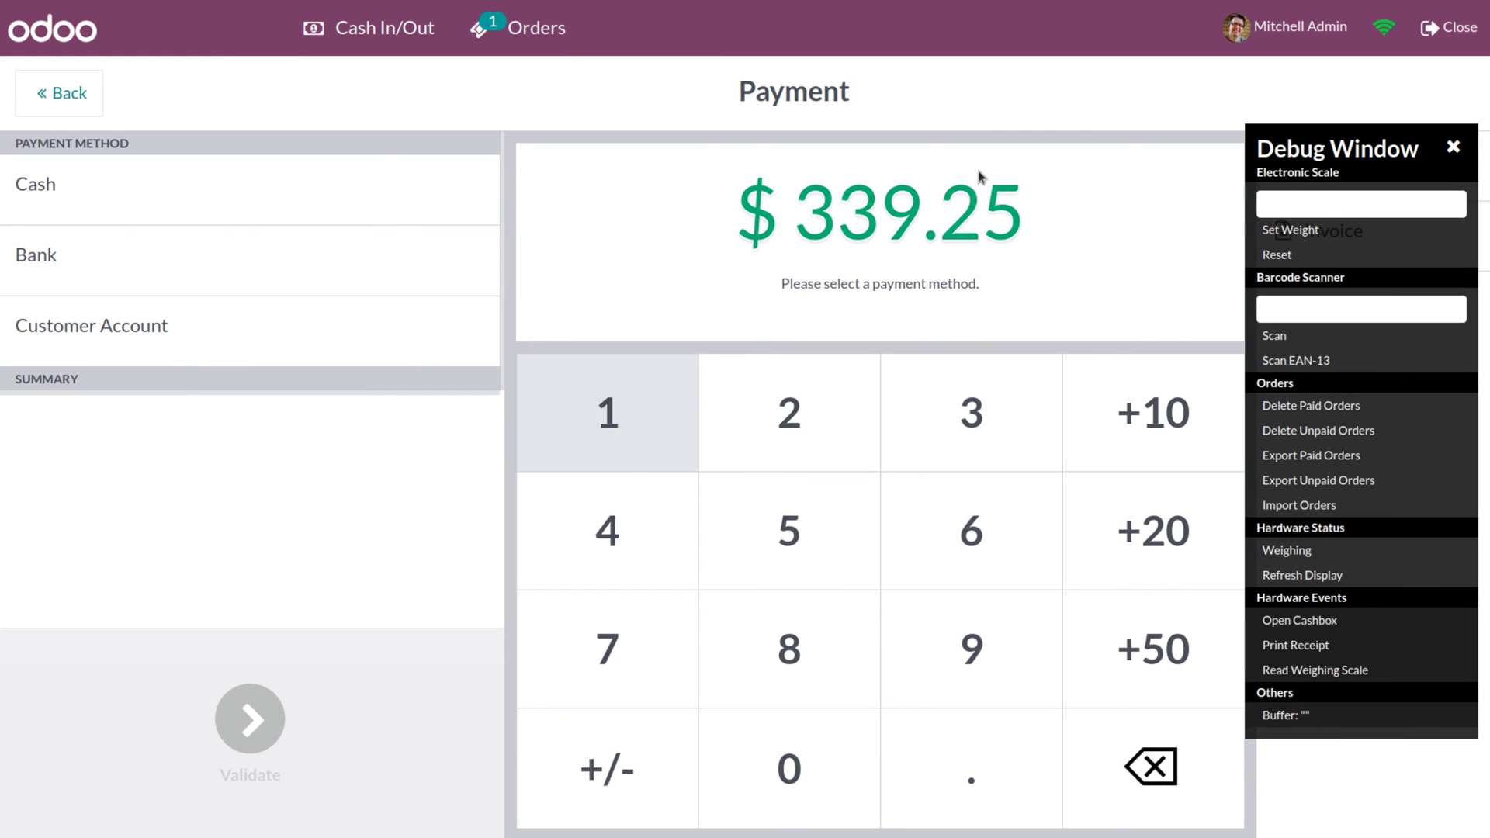
pyautogui.click(1454, 146)
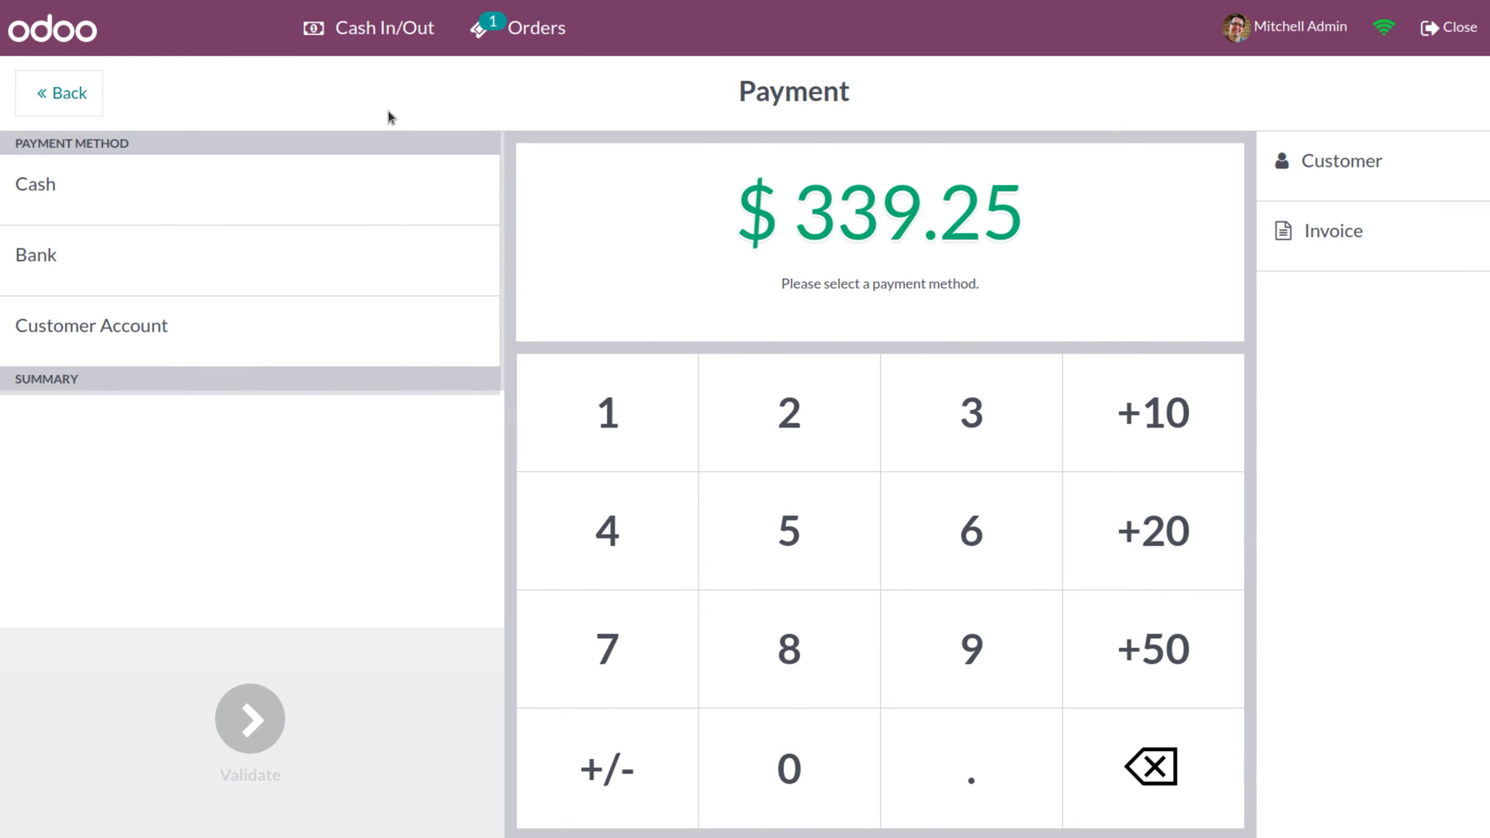
pyautogui.click(74, 90)
# Reapply 'fiscal position' and pay the $442.50 order in cash, showing $147.50 50% Tax
pyautogui.click(142, 565)
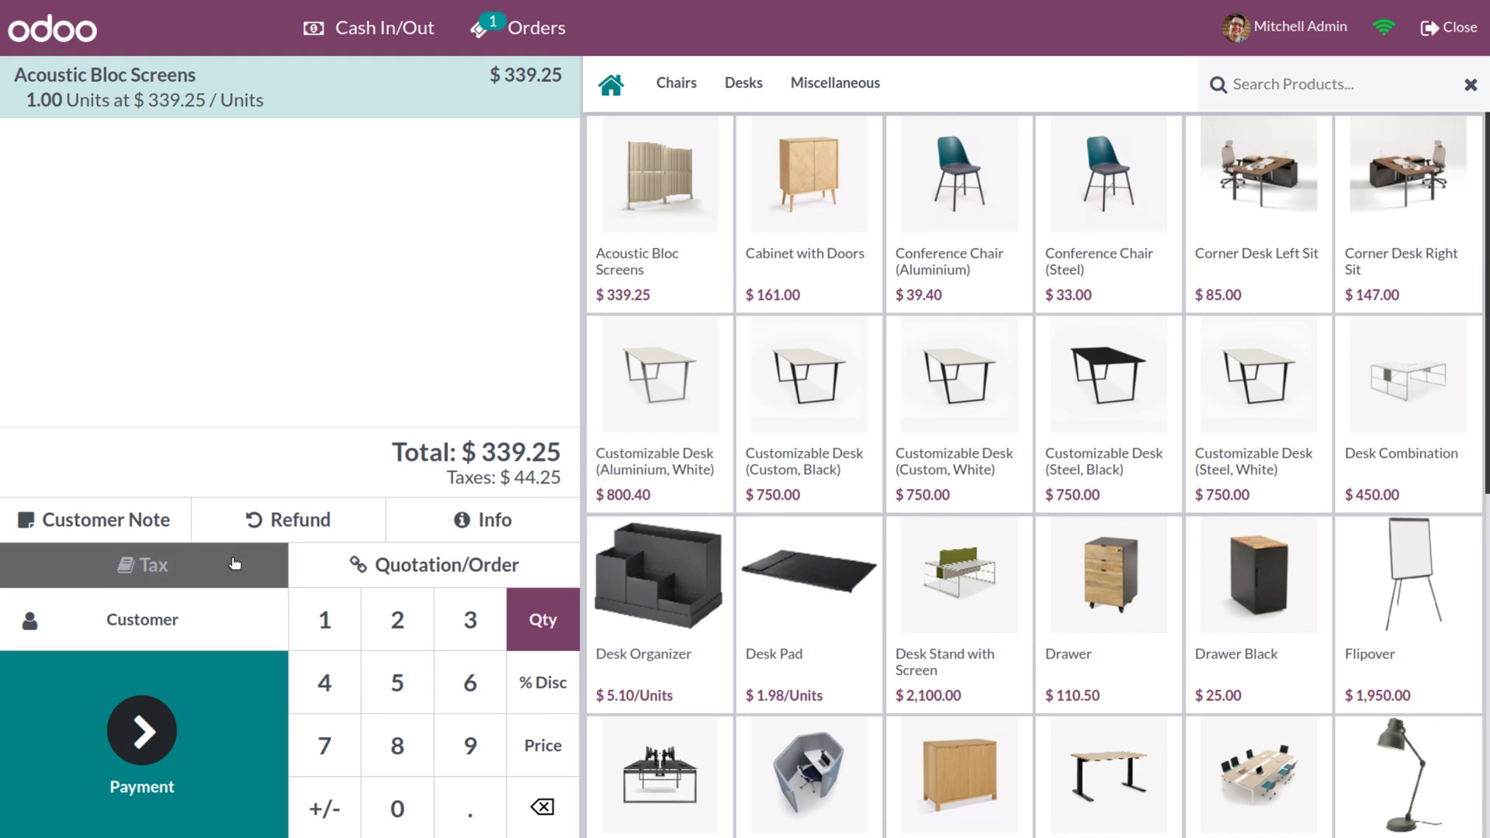
pyautogui.click(609, 465)
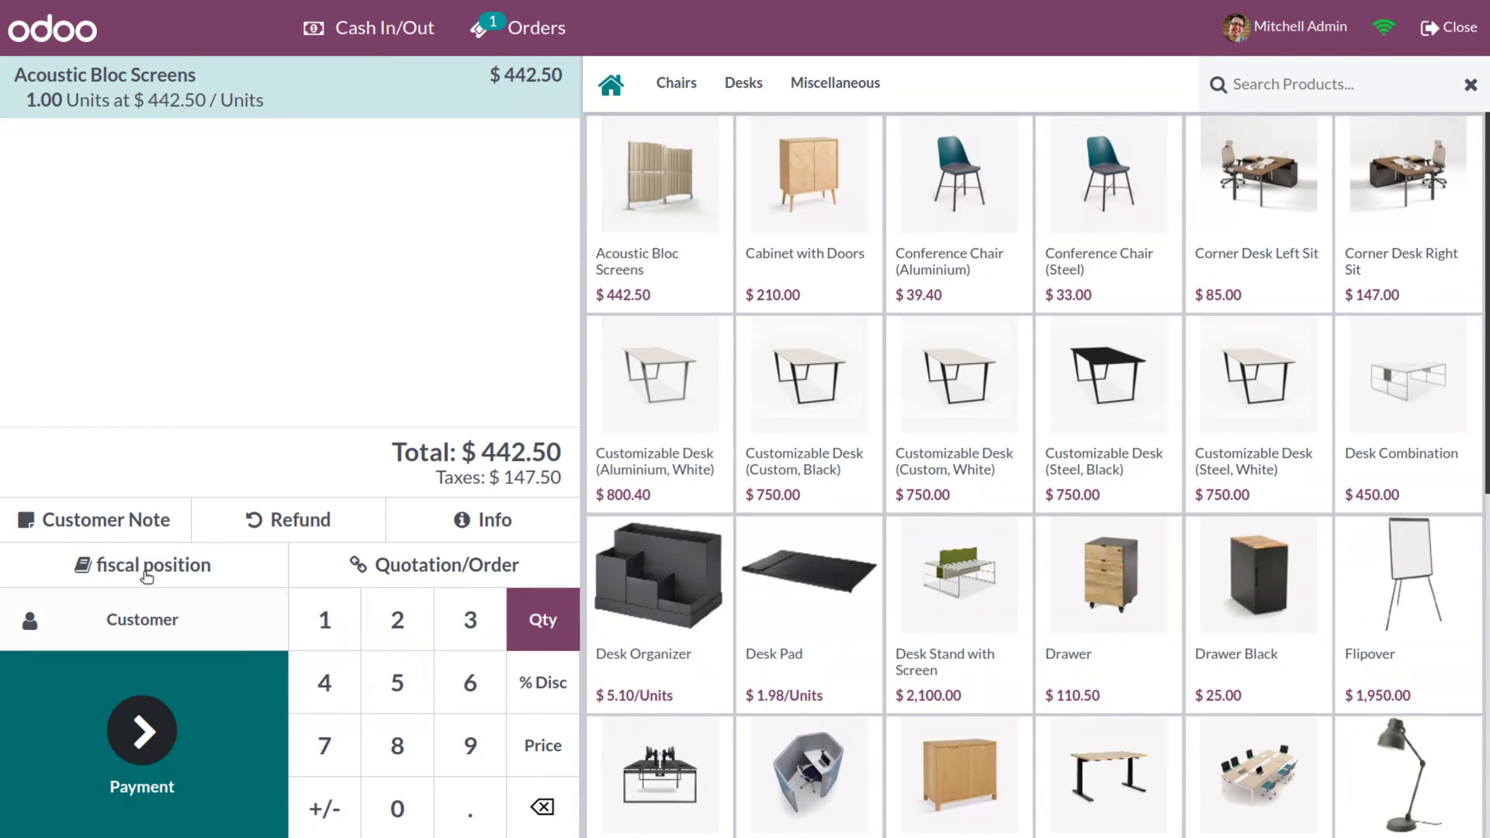
pyautogui.click(143, 722)
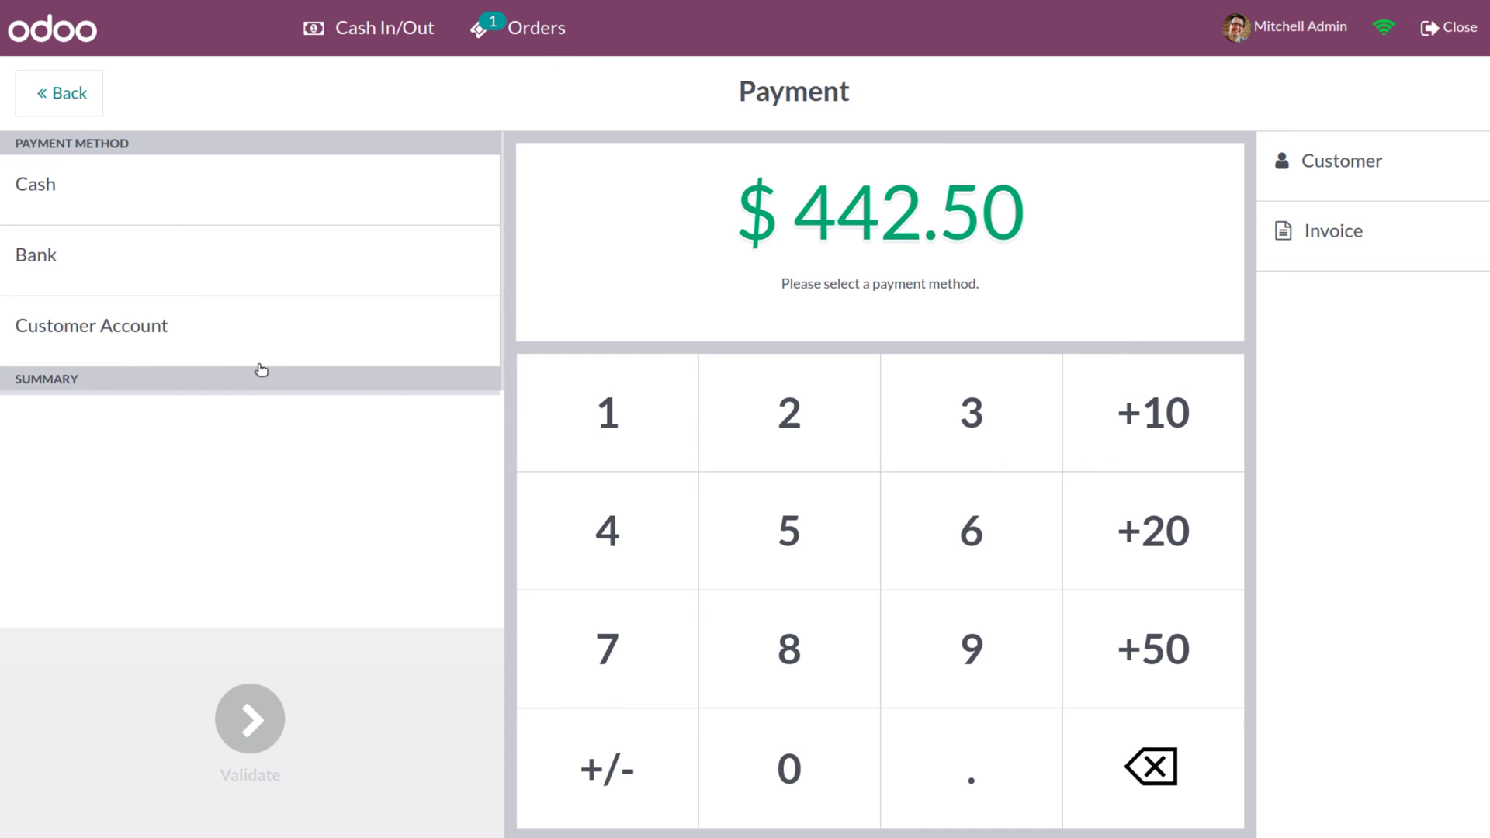
pyautogui.click(187, 209)
pyautogui.click(248, 710)
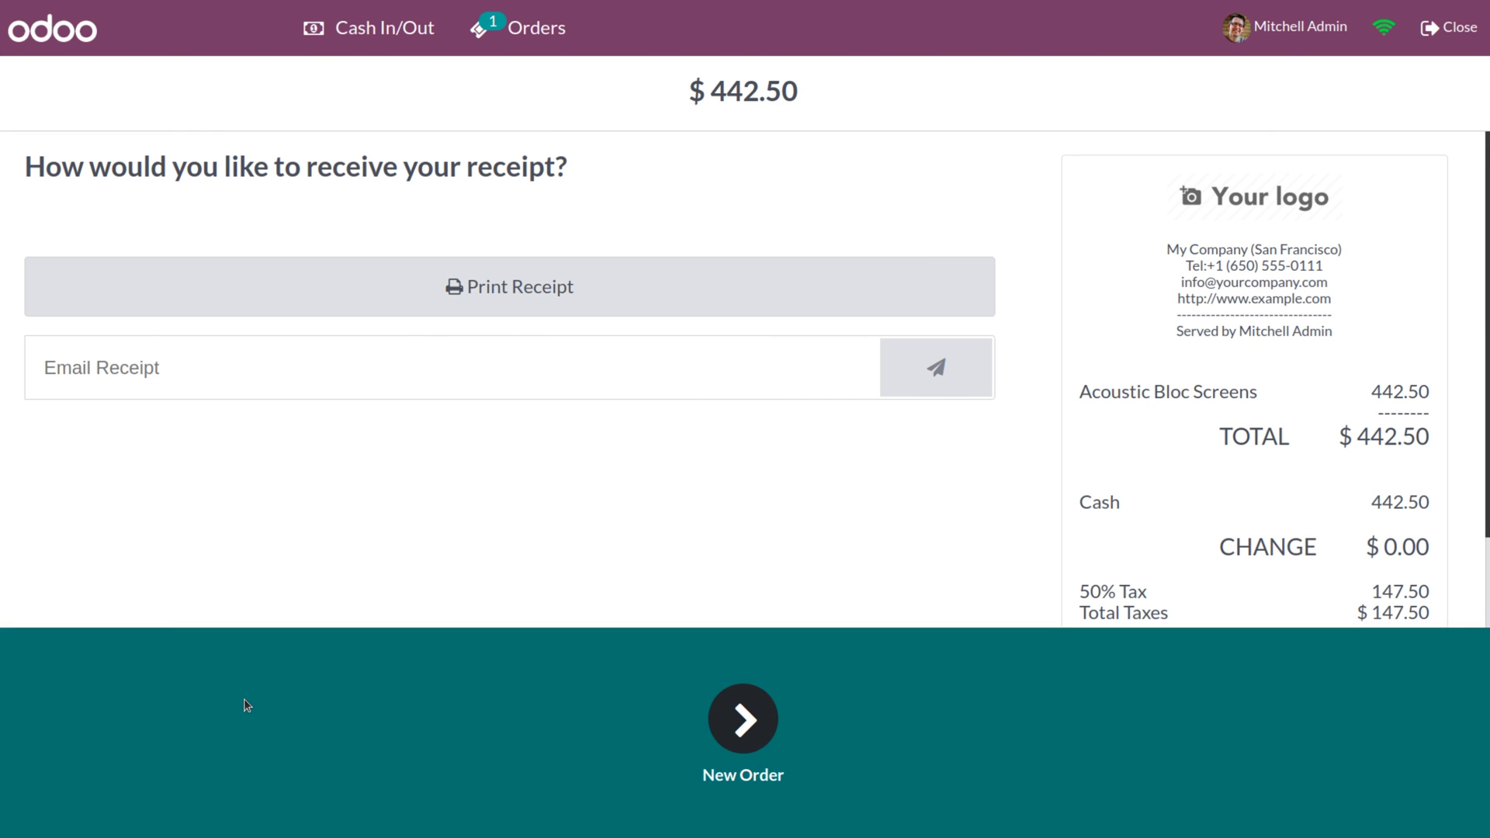